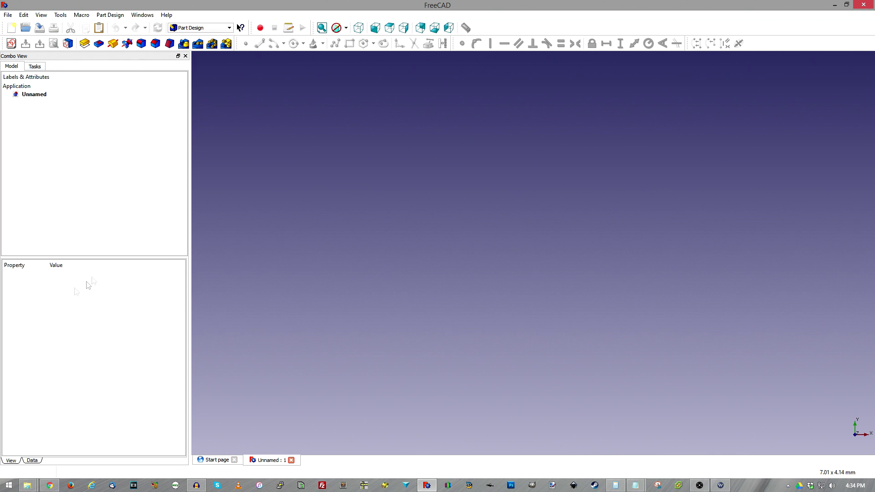
{"action": "left_click", "coordinate": [200, 29]}
{"action": "left_click", "coordinate": [200, 30]}
{"action": "left_click", "coordinate": [200, 30]}
{"action": "left_click", "coordinate": [186, 112]}
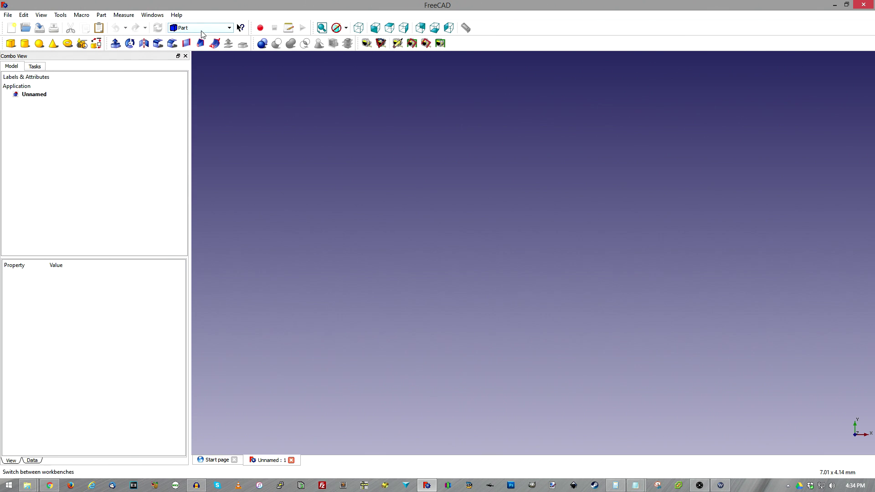
{"action": "left_click", "coordinate": [201, 28]}
{"action": "left_click", "coordinate": [197, 118]}
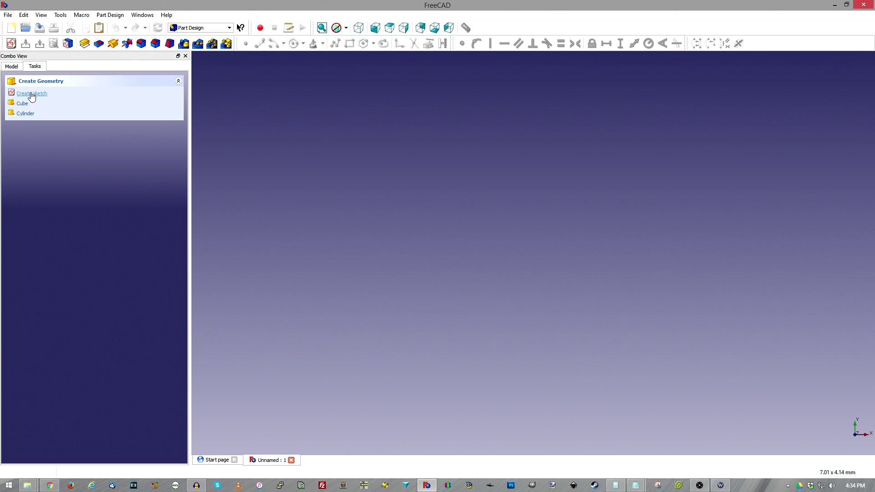
Create a new sketch on the XZ-Plane with zero offset.
{"action": "left_click", "coordinate": [11, 44]}
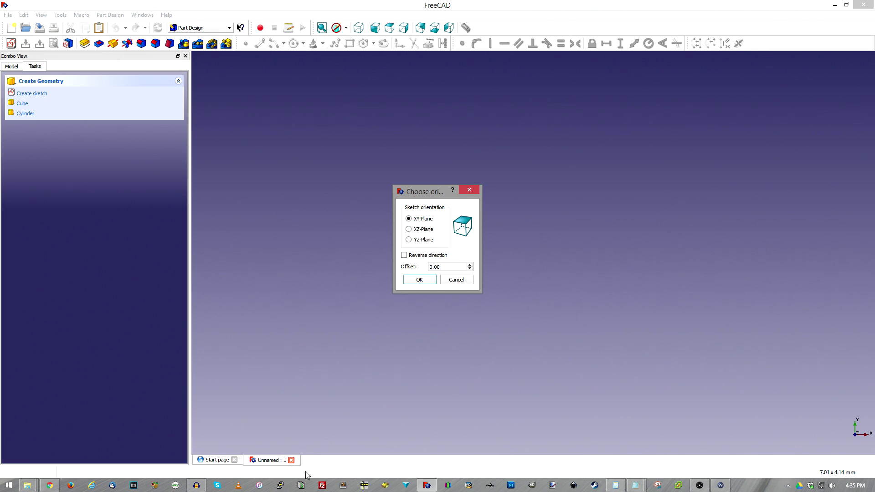
{"action": "left_click", "coordinate": [422, 243]}
{"action": "left_click", "coordinate": [423, 231]}
{"action": "left_click", "coordinate": [409, 240]}
{"action": "left_click", "coordinate": [417, 220]}
{"action": "left_click", "coordinate": [420, 229]}
{"action": "left_click", "coordinate": [419, 280]}
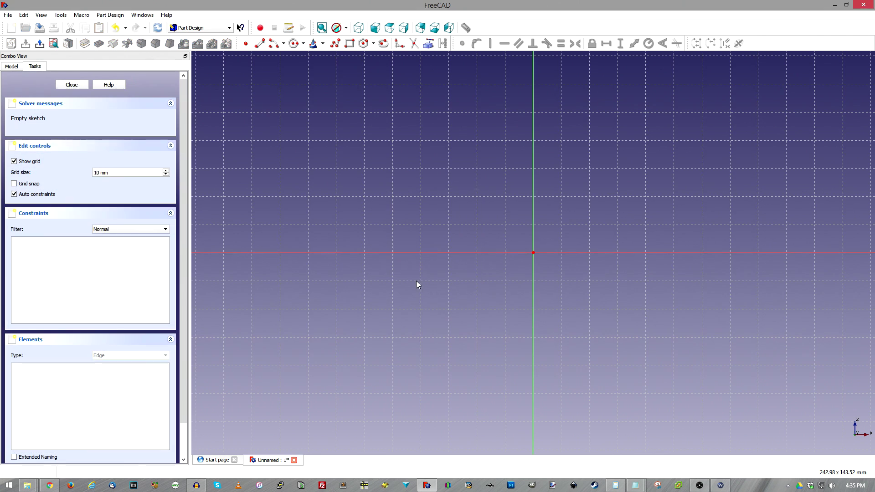
Draw a vertical line about 40 mm long on the left of the sketch, crossing the horizontal axis.
{"action": "left_click", "coordinate": [261, 45]}
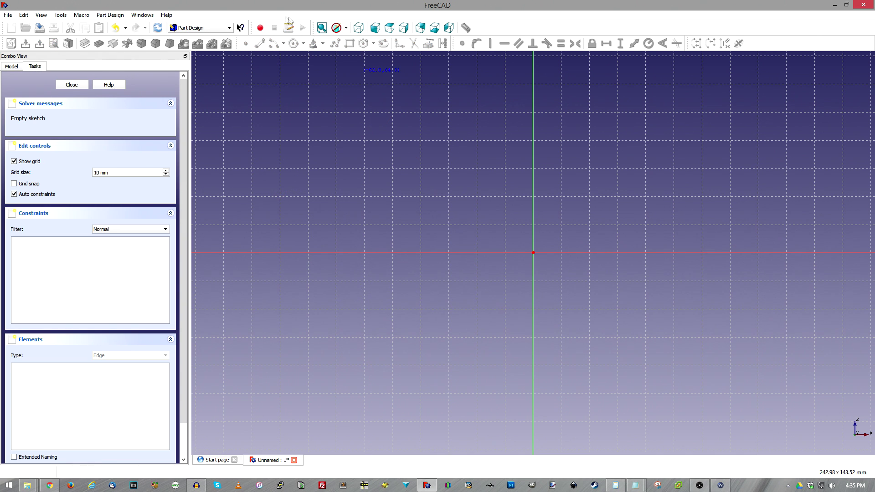
{"action": "left_click", "coordinate": [261, 43]}
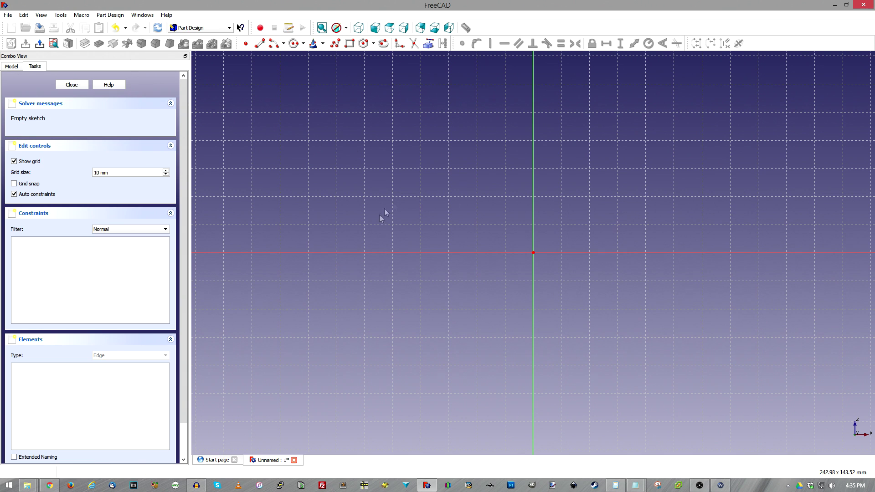
{"action": "left_click", "coordinate": [259, 45]}
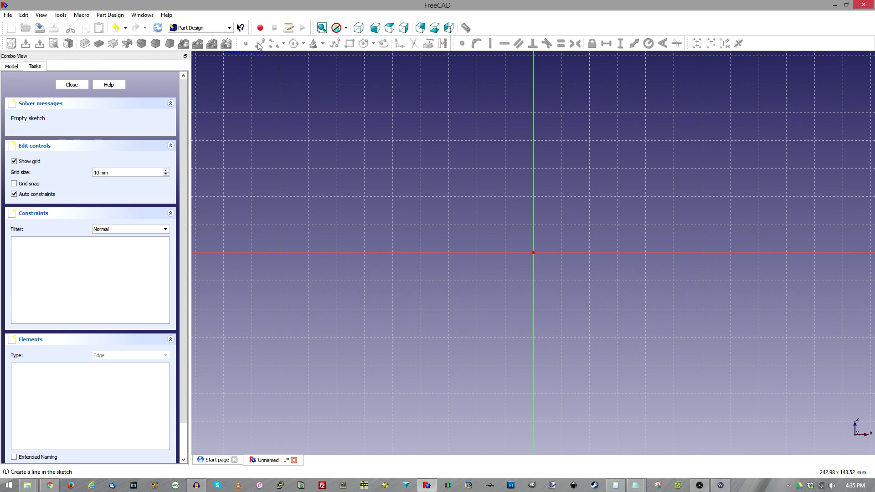
{"action": "left_click", "coordinate": [364, 193]}
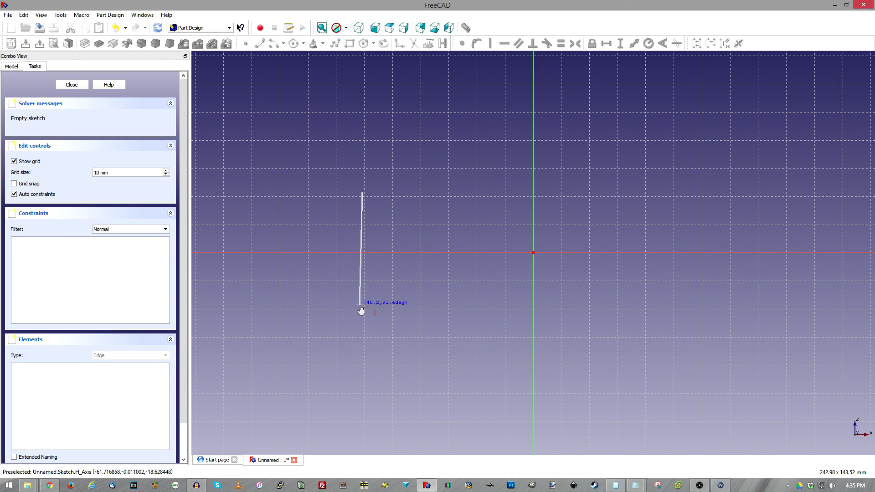
{"action": "left_click", "coordinate": [363, 305]}
Draw a horizontal base line about 102 mm long from the vertical line's lower end and a matching vertical line up from its other end.
{"action": "left_click", "coordinate": [259, 43]}
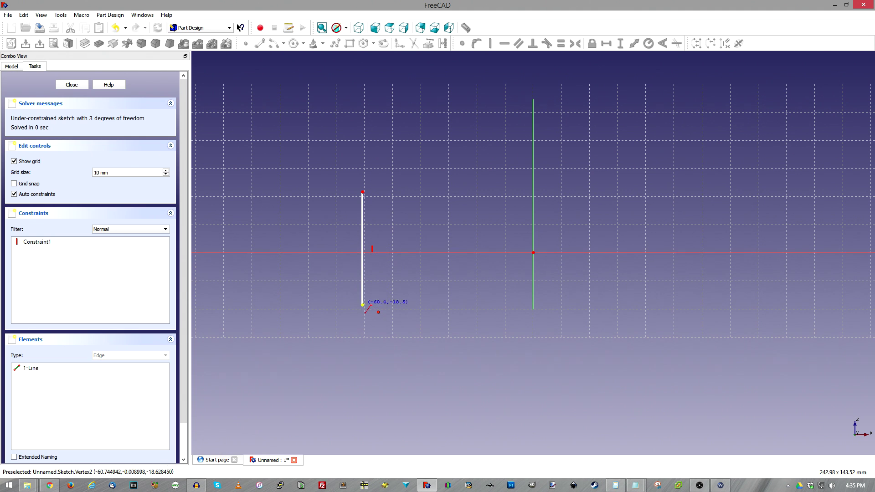
{"action": "left_click", "coordinate": [363, 305]}
{"action": "left_click", "coordinate": [651, 305]}
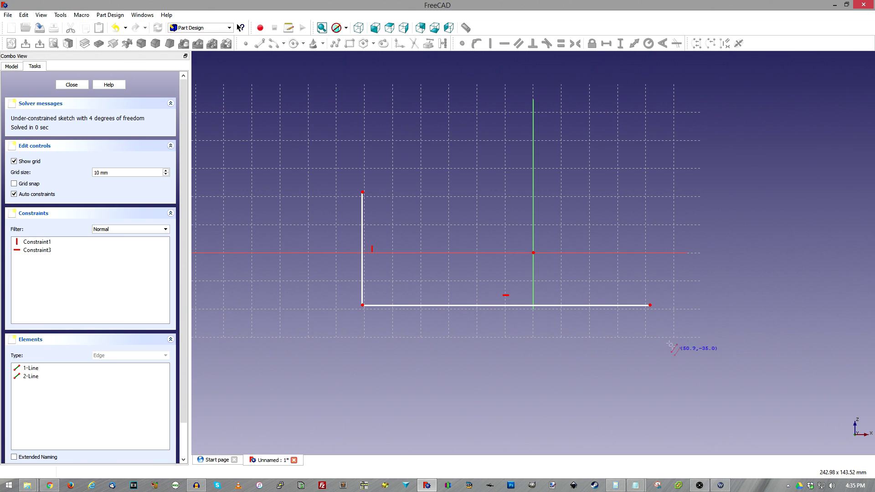
{"action": "left_click", "coordinate": [651, 191]}
{"action": "right_click", "coordinate": [651, 191]}
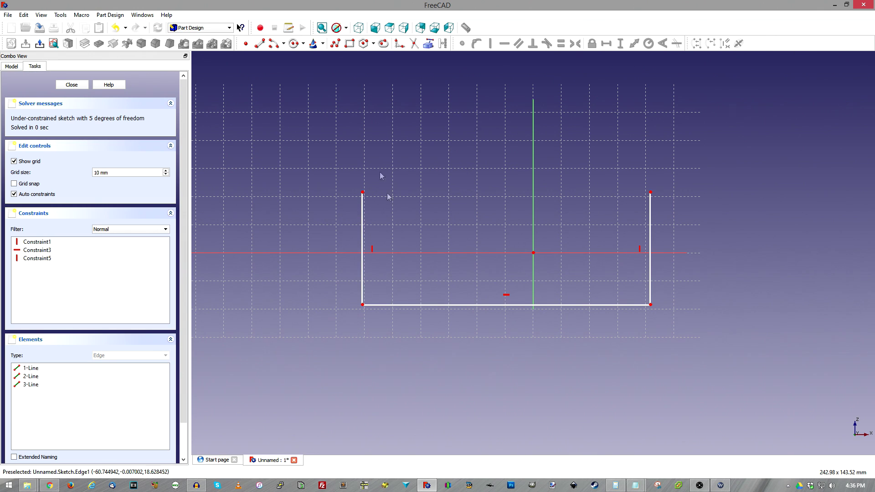
Draw five connected zigzag lines from the upper end of the left vertical line, ending at a third peak just before the vertical axis.
{"action": "key", "text": "l"}
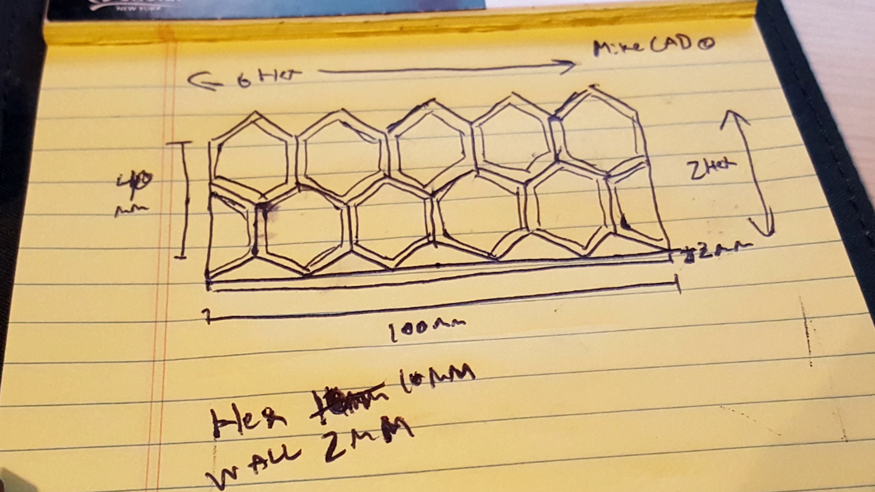
{"action": "left_click", "coordinate": [363, 192]}
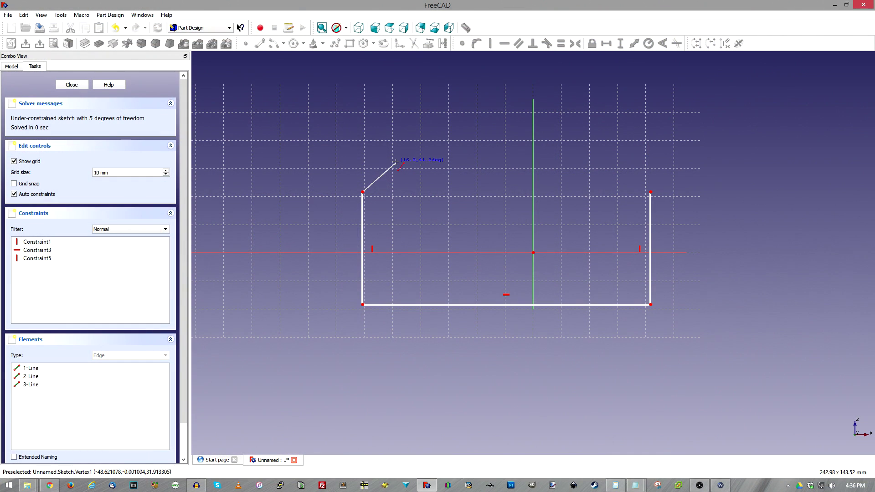
{"action": "left_click", "coordinate": [396, 158]}
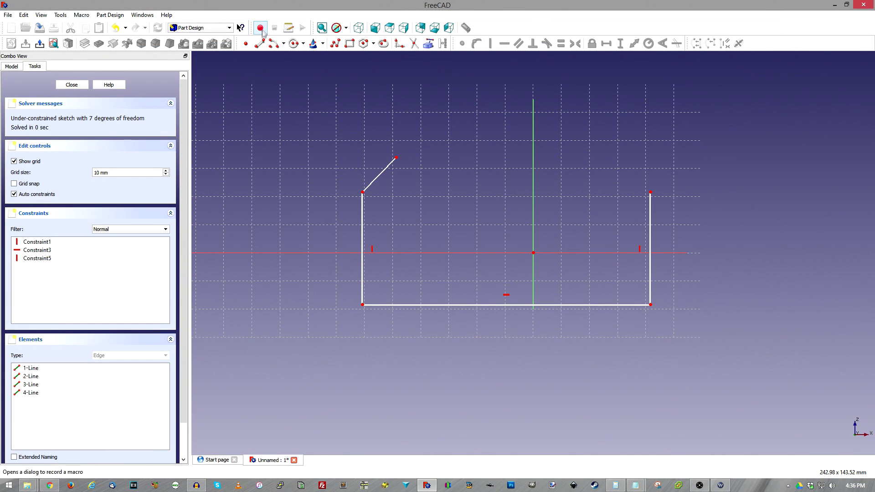
{"action": "left_click", "coordinate": [434, 190]}
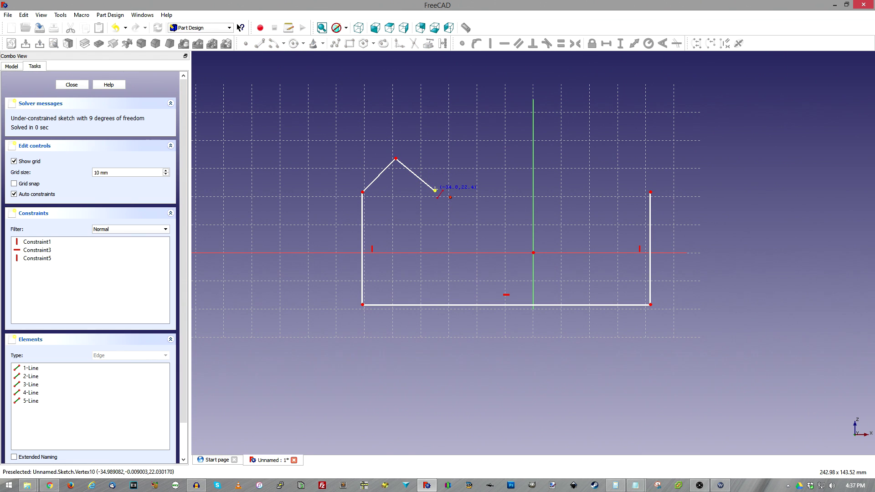
{"action": "left_click", "coordinate": [469, 158]}
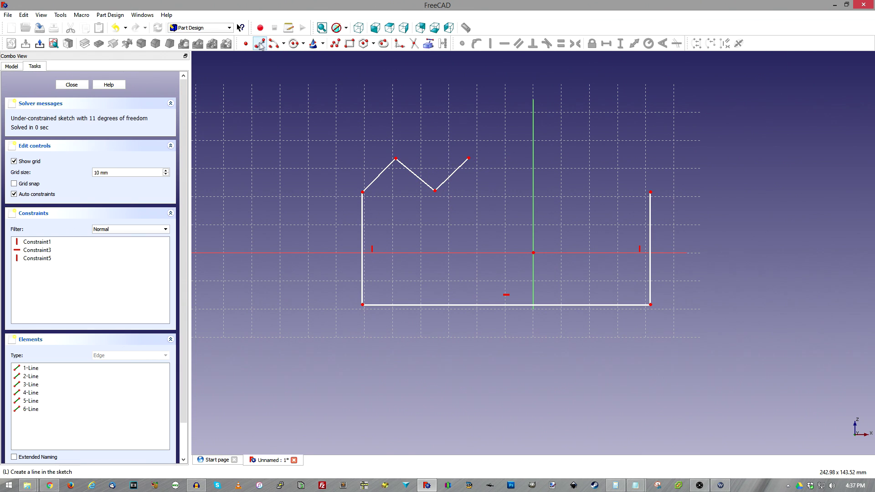
{"action": "left_click", "coordinate": [495, 195]}
{"action": "right_click", "coordinate": [495, 195]}
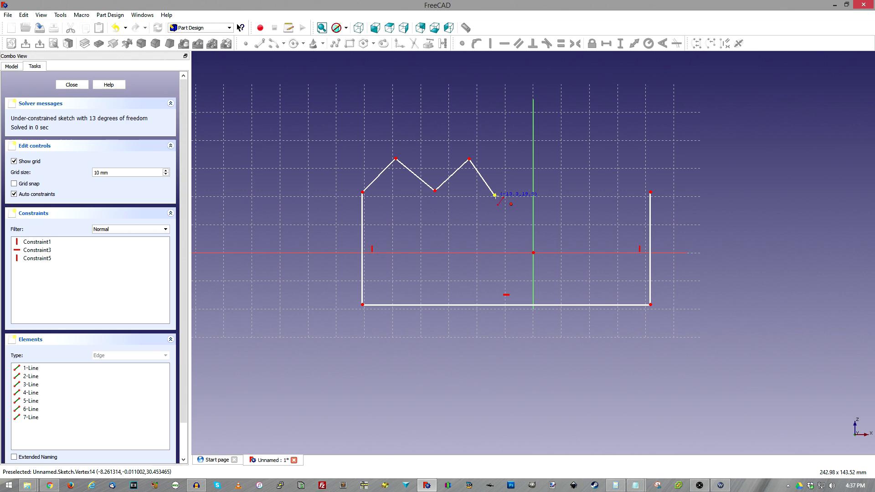
{"action": "left_click", "coordinate": [523, 159]}
{"action": "right_click", "coordinate": [524, 158]}
Continue the zigzag from the third peak with one line down and one up to a fourth peak right of the vertical axis.
{"action": "left_click", "coordinate": [261, 46]}
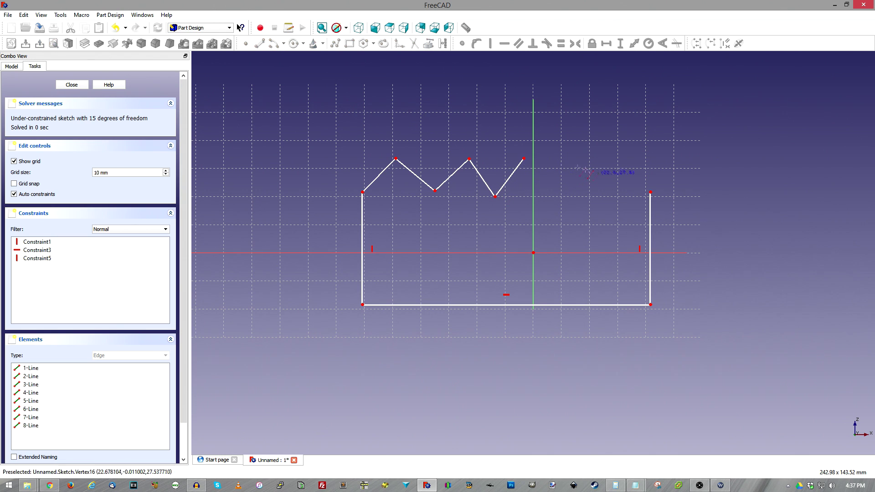
{"action": "left_click", "coordinate": [524, 158]}
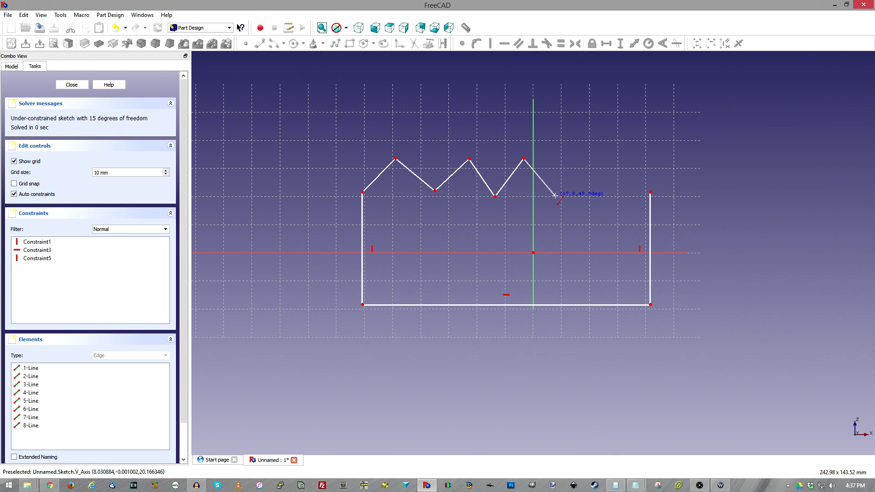
{"action": "left_click", "coordinate": [556, 196]}
{"action": "right_click", "coordinate": [555, 196]}
{"action": "left_click", "coordinate": [261, 46]}
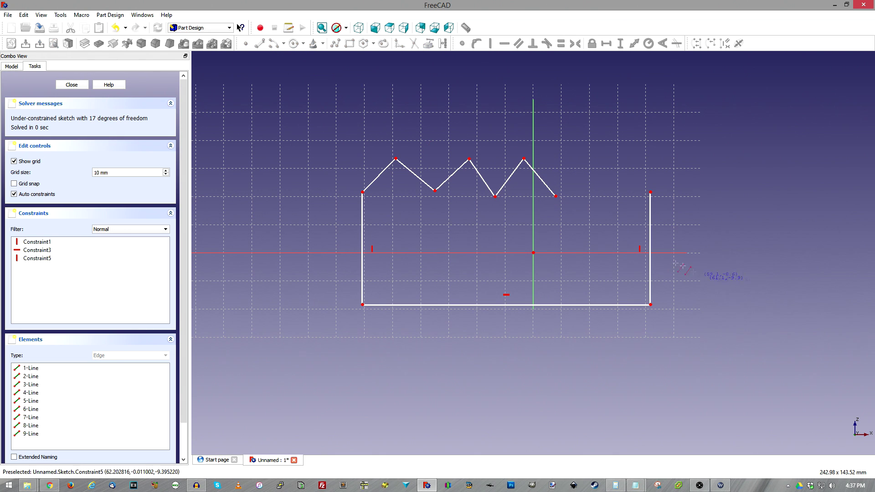
{"action": "left_click", "coordinate": [556, 196]}
{"action": "left_click", "coordinate": [586, 163]}
{"action": "right_click", "coordinate": [587, 162]}
Extend the zigzag from the fourth peak with one line down and one line up to a fifth peak near the right vertical line.
{"action": "left_click", "coordinate": [260, 44]}
{"action": "scroll", "coordinate": [620, 192], "scroll_direction": "up", "scroll_amount": 3}
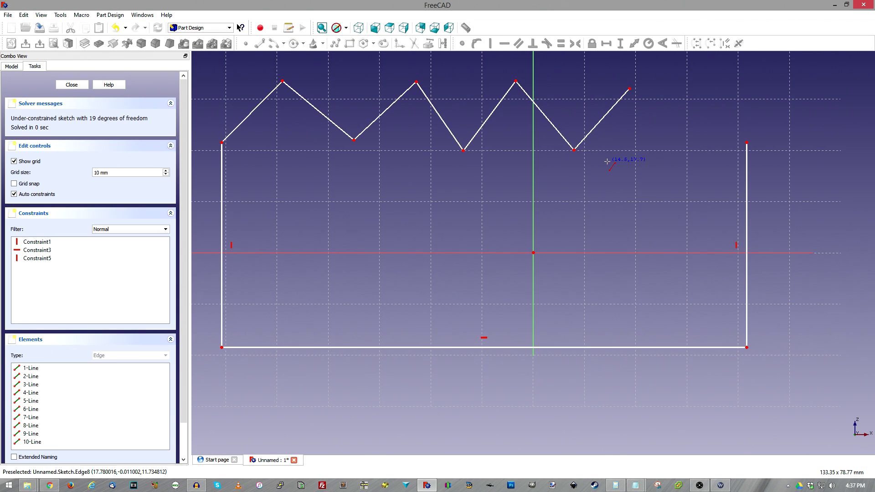
{"action": "left_click", "coordinate": [629, 88]}
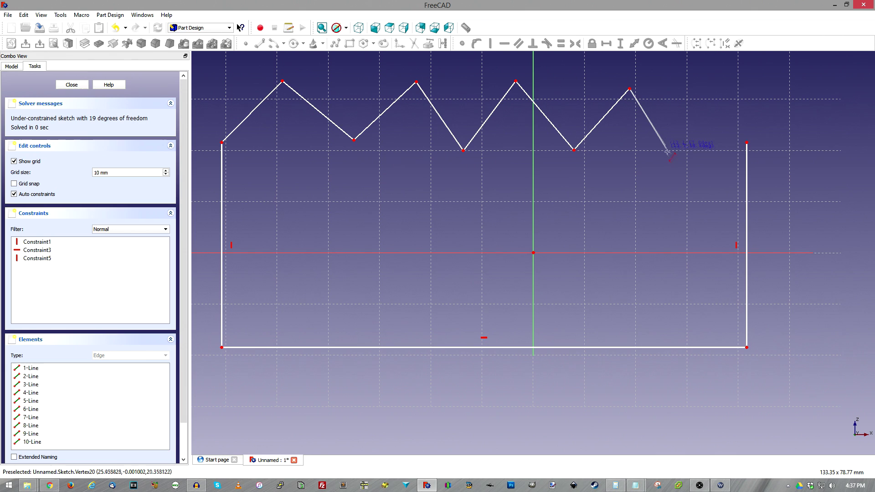
{"action": "left_click", "coordinate": [671, 152]}
{"action": "right_click", "coordinate": [670, 152]}
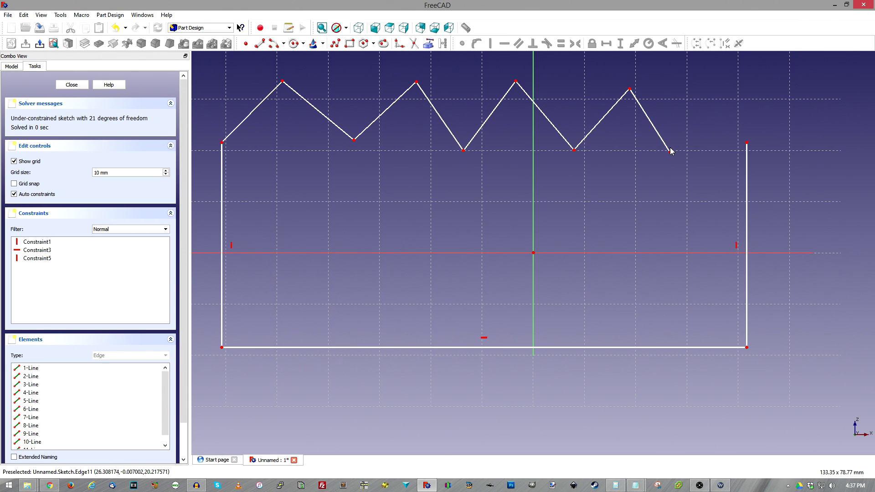
{"action": "left_click", "coordinate": [260, 43]}
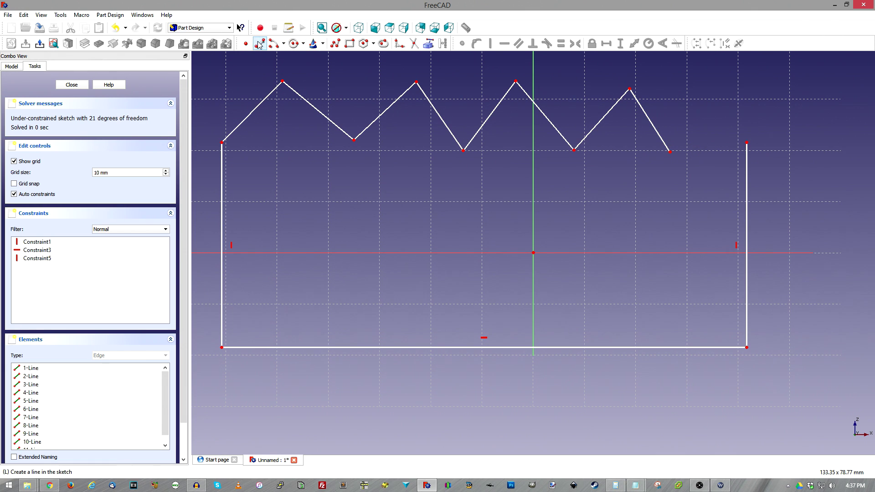
{"action": "left_click", "coordinate": [670, 152]}
{"action": "left_click", "coordinate": [710, 91]}
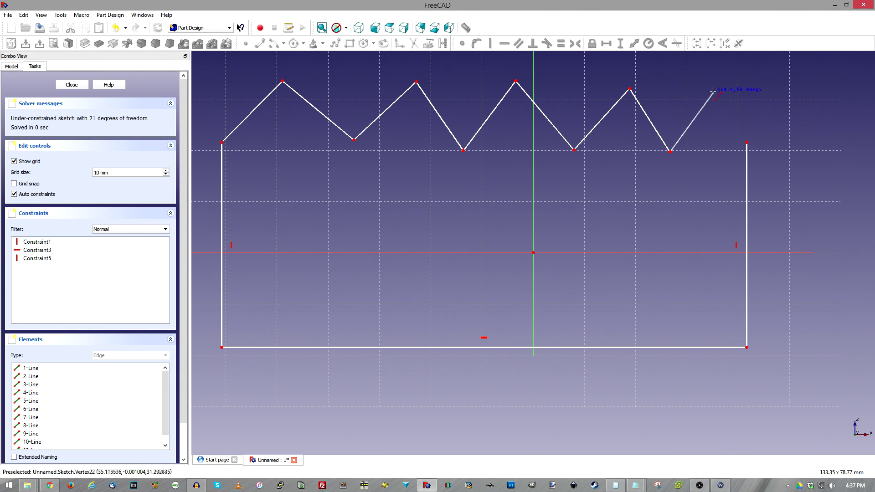
{"action": "right_click", "coordinate": [710, 91]}
Close the profile with a line from the fifth peak to the upper end of the right vertical line.
{"action": "left_click", "coordinate": [259, 44]}
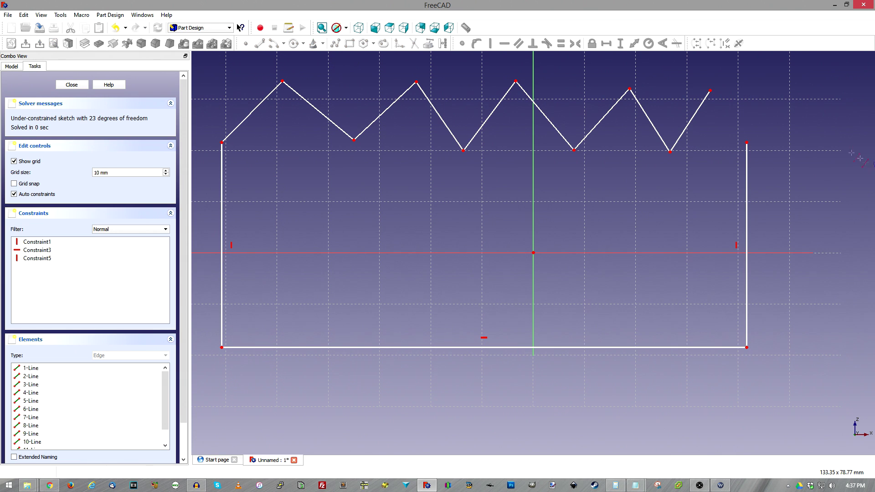
{"action": "left_click", "coordinate": [710, 91]}
{"action": "left_click", "coordinate": [747, 143]}
{"action": "right_click", "coordinate": [747, 143]}
Constrain the horizontal distance between the two lower corners of the profile to 100 mm.
{"action": "scroll", "coordinate": [523, 221], "scroll_direction": "down", "scroll_amount": 4}
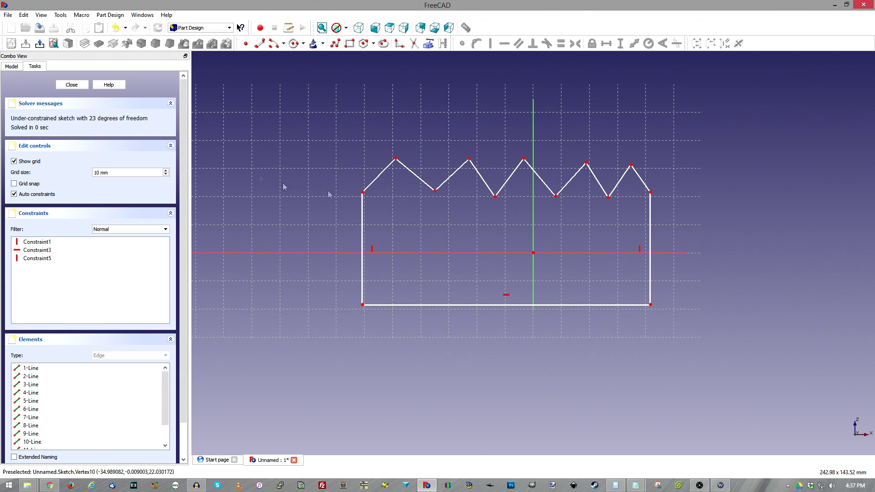
{"action": "left_click", "coordinate": [363, 305]}
{"action": "left_click", "coordinate": [651, 305]}
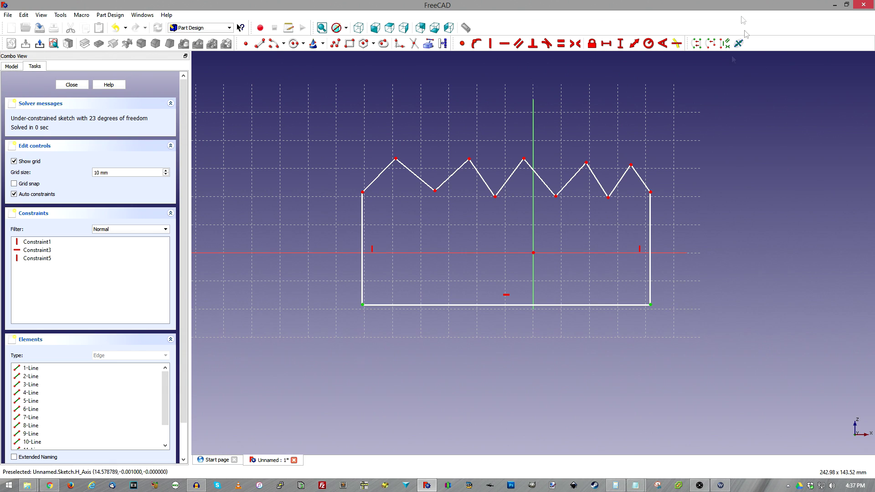
{"action": "left_click", "coordinate": [606, 44]}
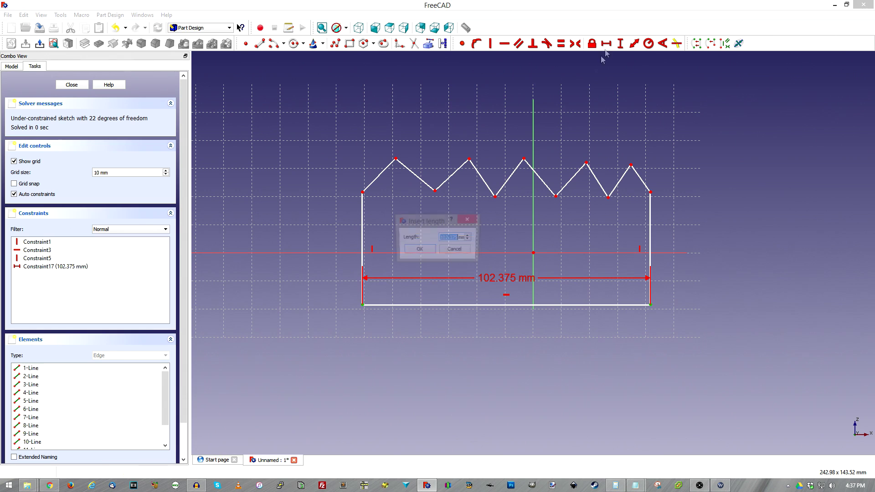
{"action": "type", "text": "100"}
{"action": "left_click", "coordinate": [428, 250]}
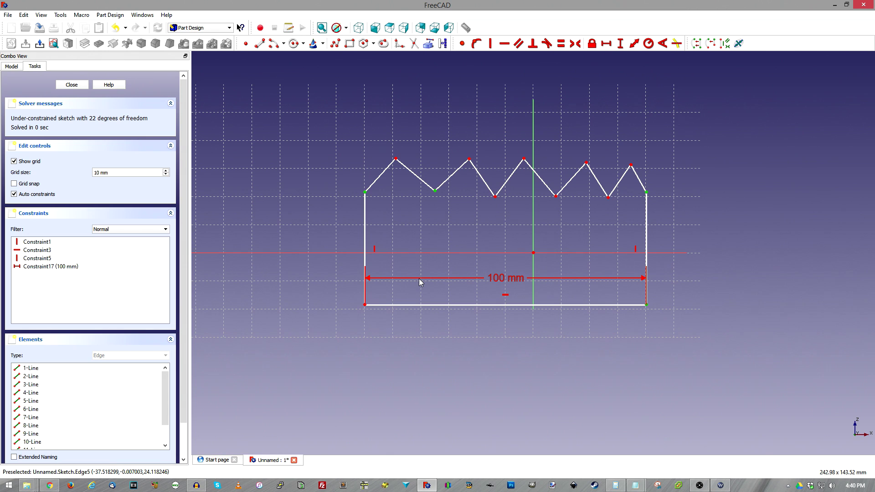
Shift the zigzag's first valley point slightly down and left, and constrain the left edge's vertical length to 40 mm.
{"action": "left_click", "coordinate": [494, 119]}
{"action": "left_click_drag", "start_coordinate": [435, 191], "coordinate": [431, 196]}
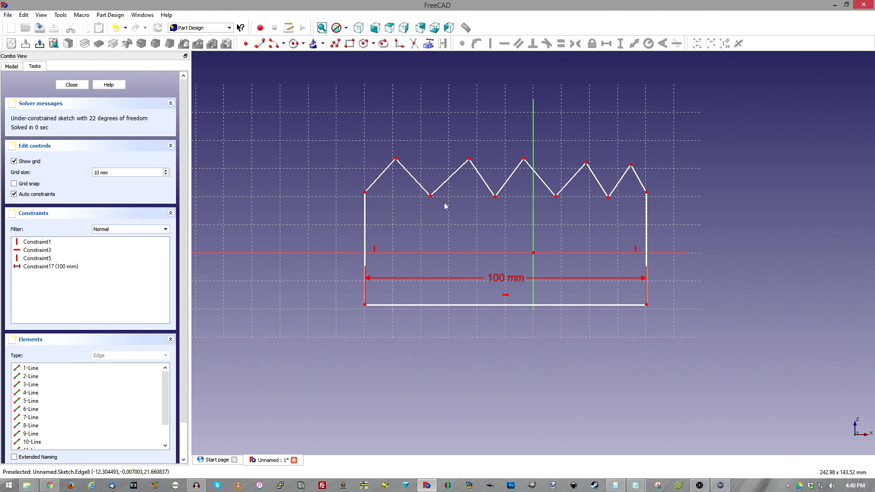
{"action": "left_click", "coordinate": [365, 193]}
{"action": "left_click", "coordinate": [365, 304]}
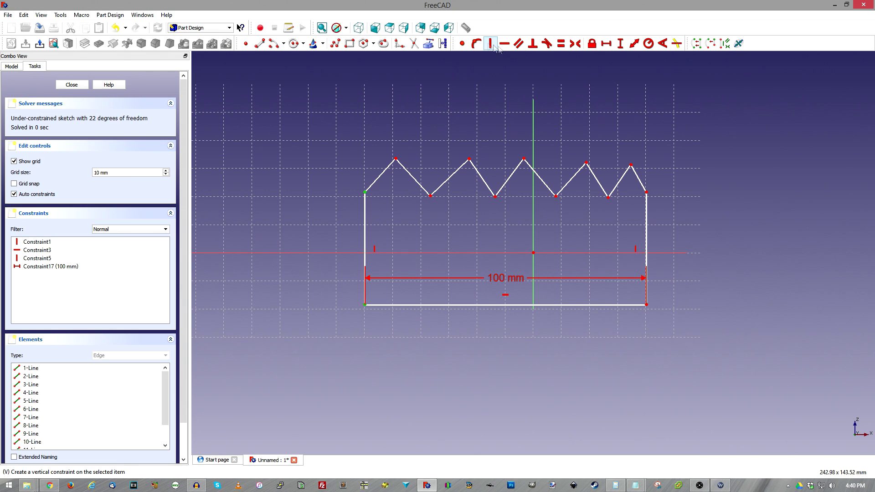
{"action": "left_click", "coordinate": [621, 43]}
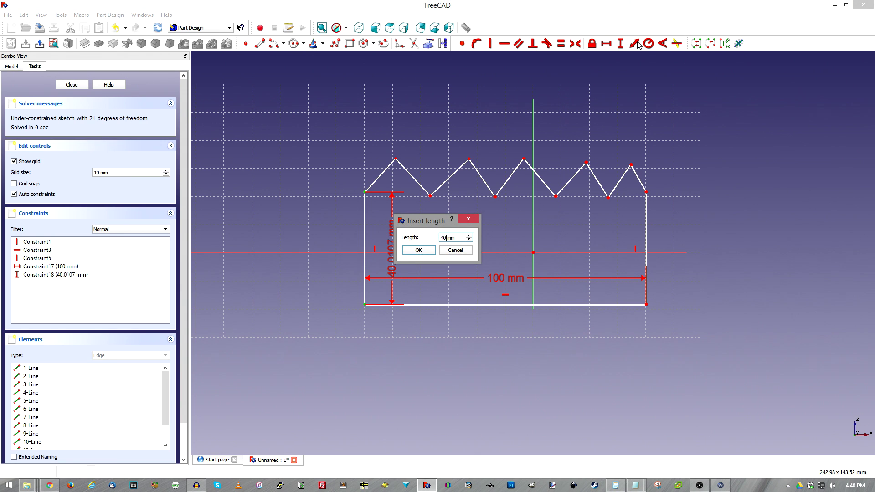
{"action": "key", "text": "Return"}
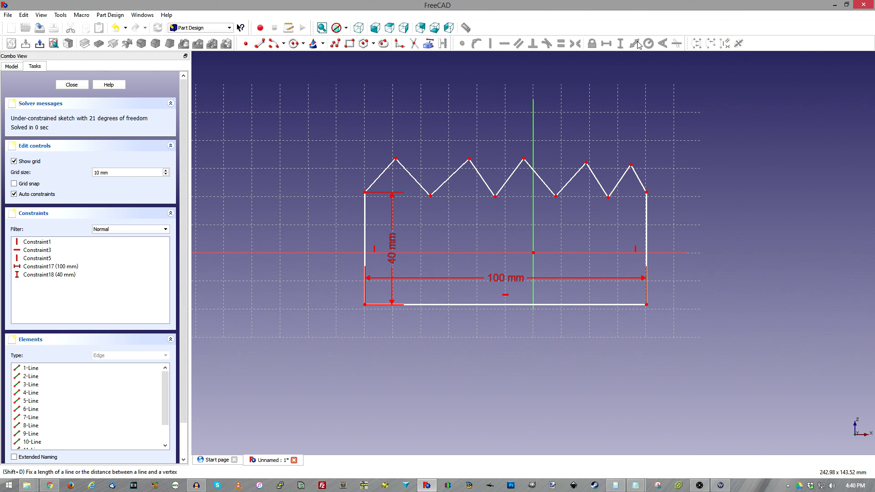
Constrain the vertical distance between the zigzag's first valley and the profile's lower left corner to 40 mm.
{"action": "left_click", "coordinate": [431, 197]}
{"action": "left_click", "coordinate": [365, 304]}
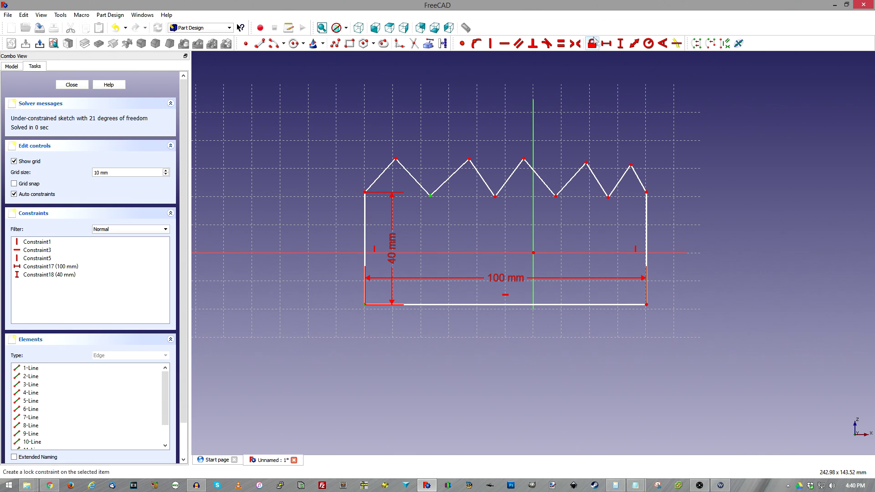
{"action": "left_click", "coordinate": [621, 44]}
{"action": "type", "text": "40"}
{"action": "key", "text": "Return"}
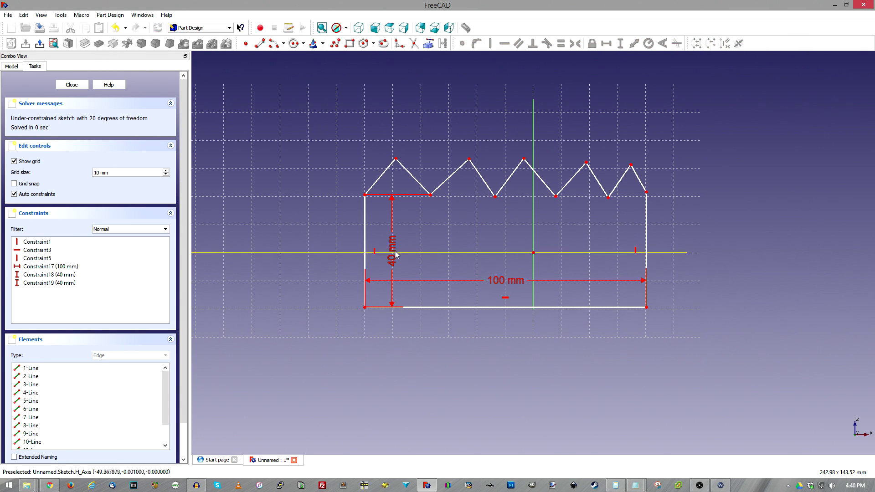
Constrain the zigzag's second valley to a vertical distance of 40 mm from the profile's lower left corner.
{"action": "left_click", "coordinate": [495, 196]}
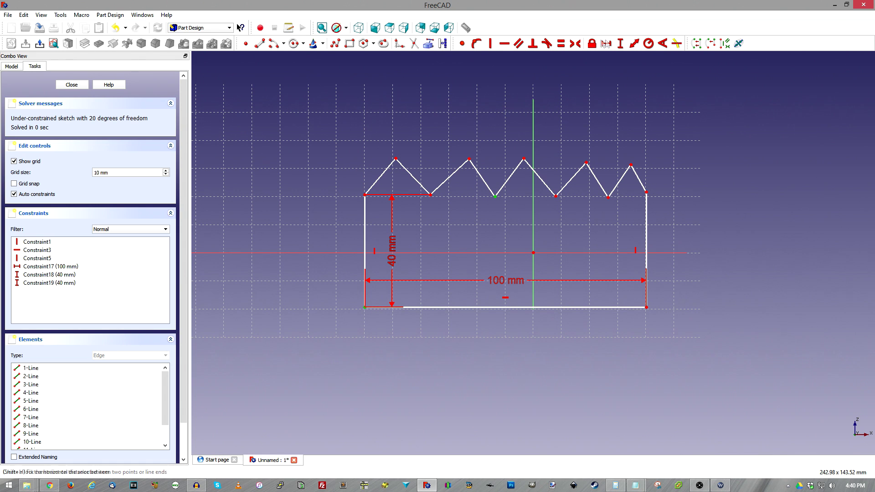
{"action": "left_click", "coordinate": [621, 43]}
{"action": "type", "text": "40"}
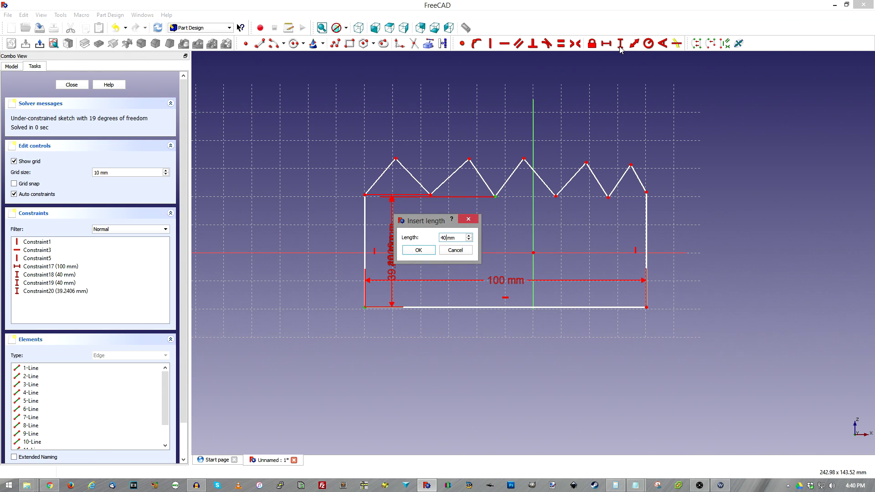
{"action": "key", "text": "Return"}
Constrain the third and fourth valleys of the zigzag to a vertical distance of 40 mm from the lower right corner.
{"action": "left_click", "coordinate": [556, 196]}
{"action": "key", "text": "i"}
{"action": "left_click", "coordinate": [609, 198]}
{"action": "left_click", "coordinate": [646, 309]}
{"action": "left_click", "coordinate": [621, 44]}
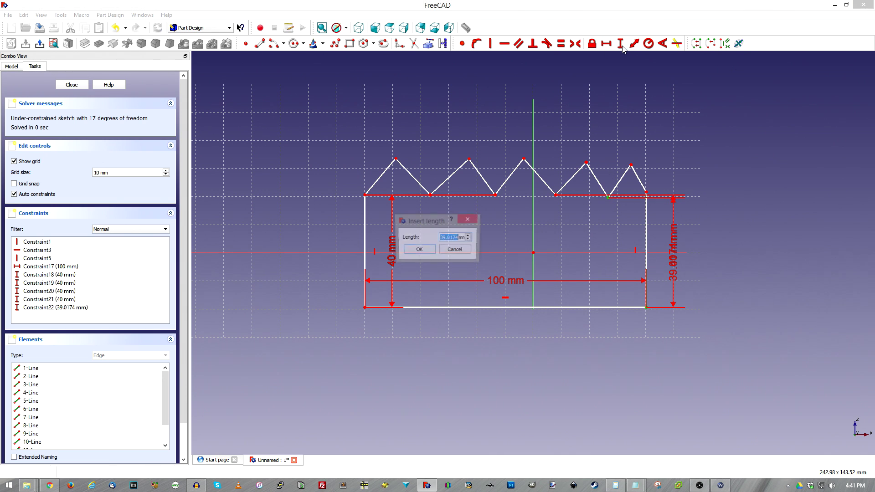
{"action": "type", "text": "40"}
{"action": "key", "text": "Return"}
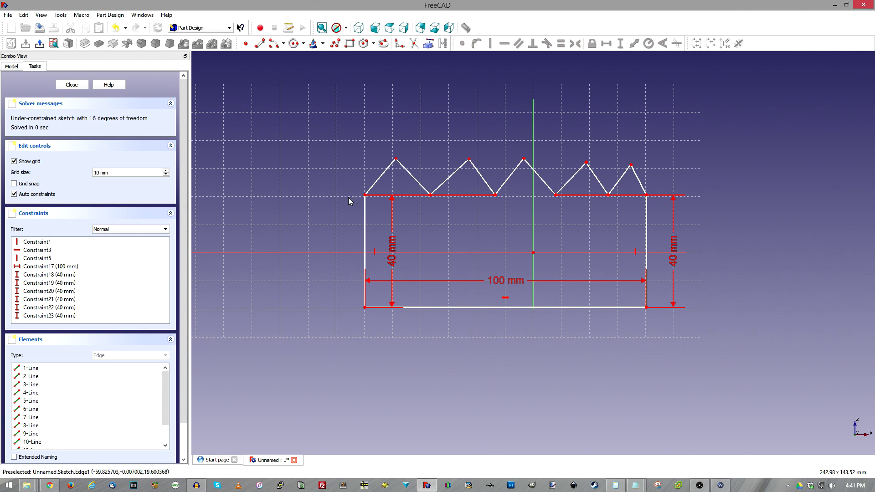
Constrain the horizontal distance between the left edge's upper end and the zigzag's first valley to 25 mm.
{"action": "left_click", "coordinate": [365, 195]}
{"action": "left_click", "coordinate": [430, 195]}
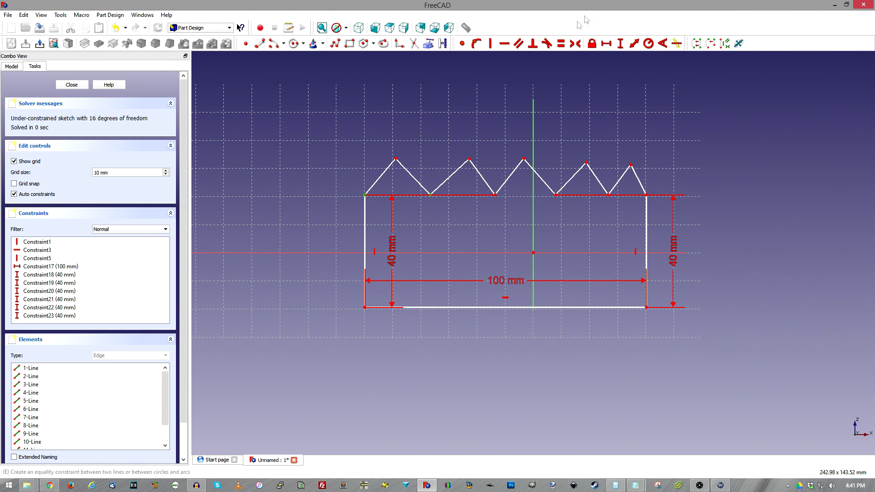
{"action": "left_click", "coordinate": [608, 42]}
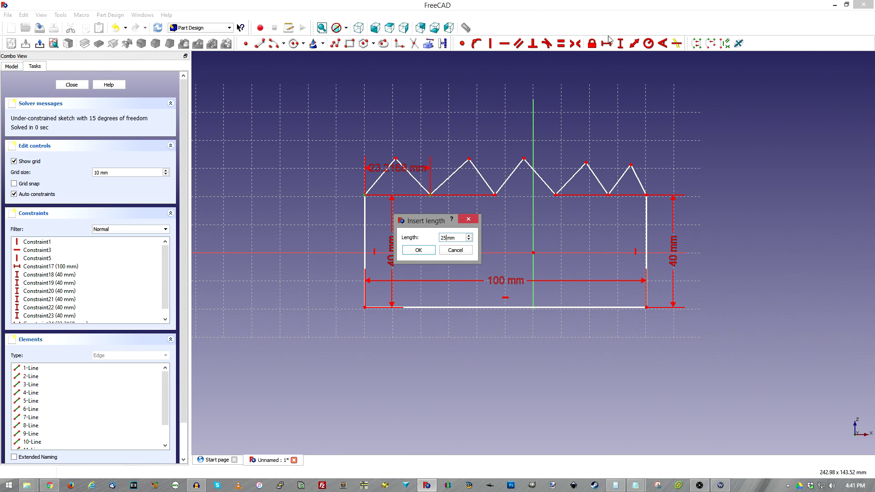
{"action": "key", "text": "Return"}
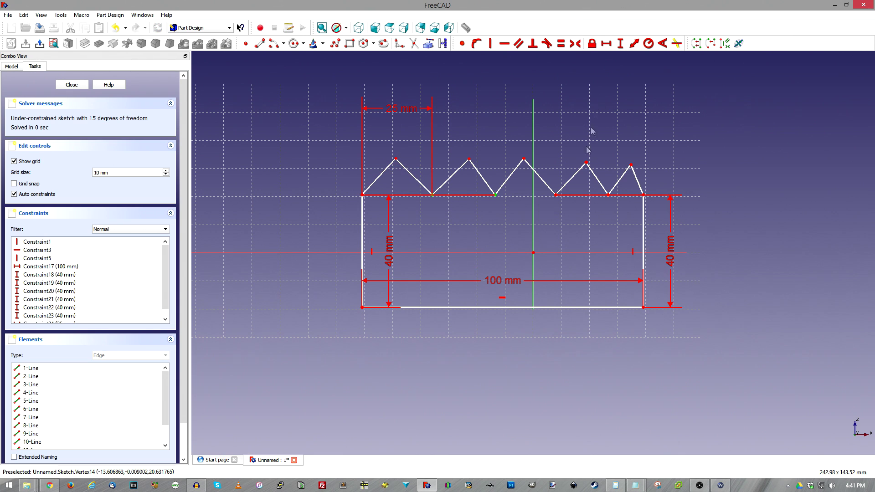
{"action": "left_click", "coordinate": [607, 43]}
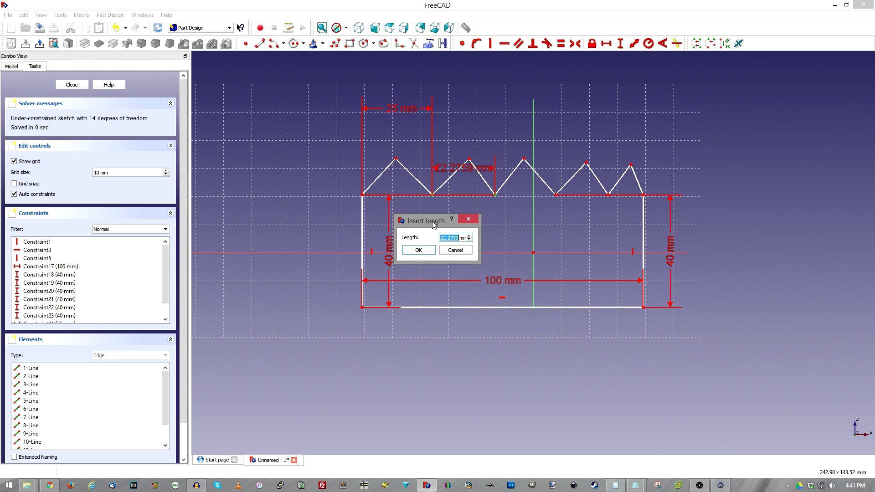
{"action": "left_click_drag", "start_coordinate": [434, 225], "coordinate": [499, 379]}
{"action": "key", "text": "Escape"}
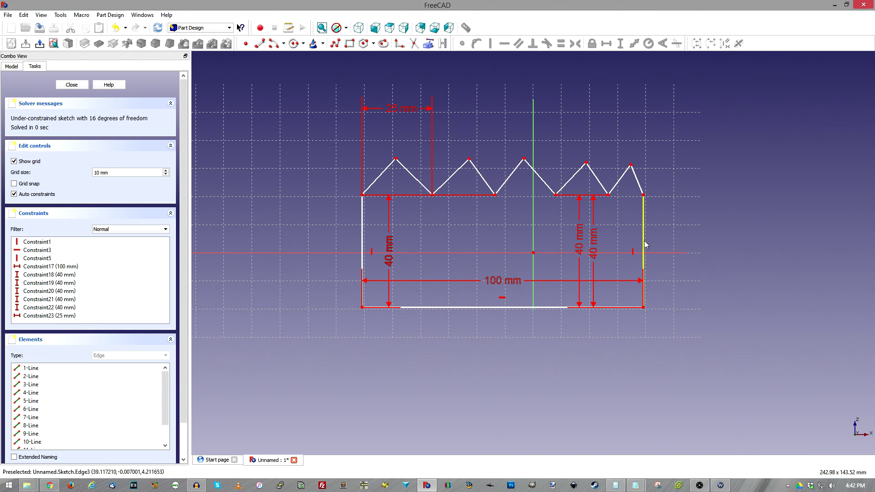
Make the left and right vertical edges equal in length, and set the first tooth's width to 20 mm.
{"action": "left_click", "coordinate": [367, 246]}
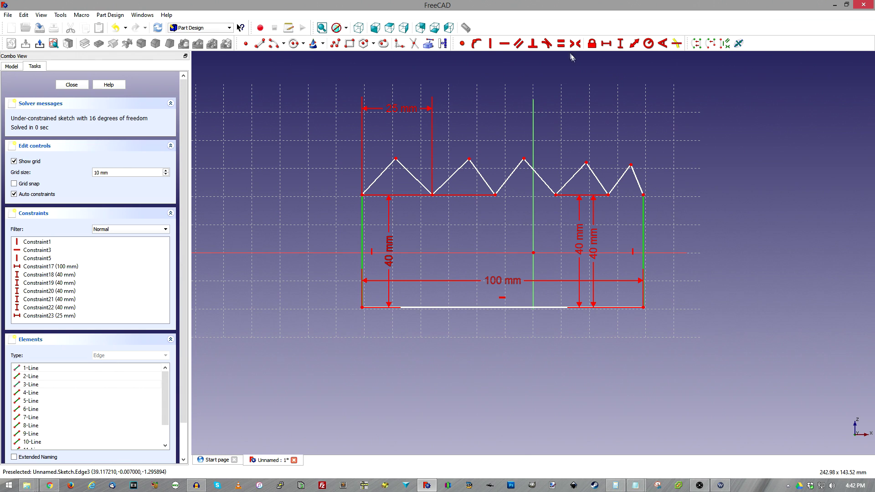
{"action": "left_click", "coordinate": [561, 43]}
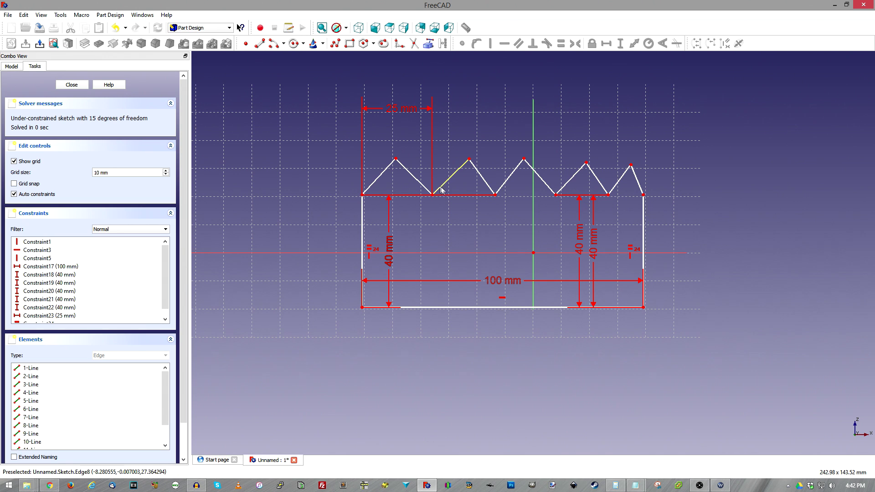
{"action": "double_click", "coordinate": [421, 112]}
{"action": "type", "text": "20"}
{"action": "key", "text": "Return"}
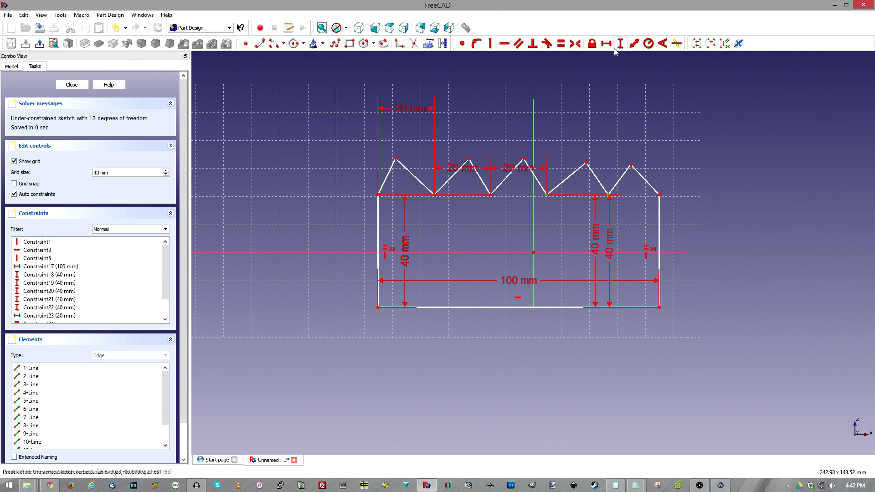
Constrain the horizontal distance between the zigzag's third and fourth valleys to 20 mm.
{"action": "left_click", "coordinate": [606, 44]}
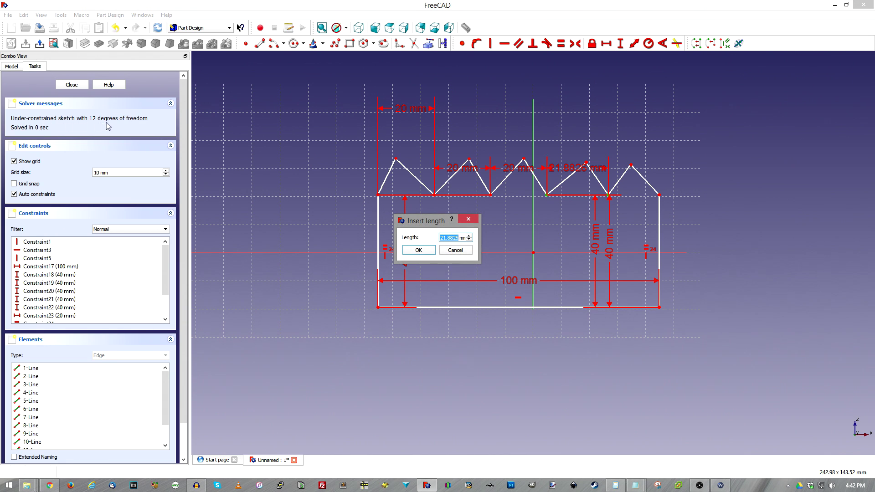
{"action": "left_click_drag", "start_coordinate": [441, 226], "coordinate": [445, 218]}
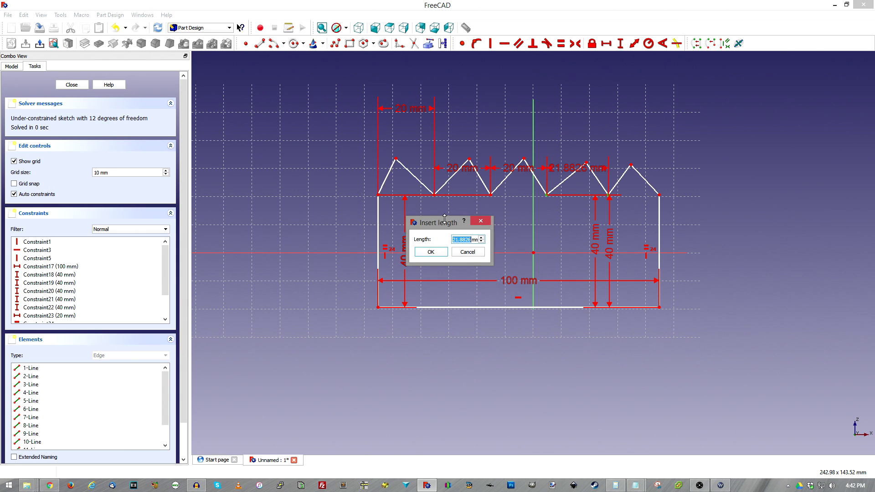
{"action": "type", "text": "20"}
{"action": "key", "text": "Return"}
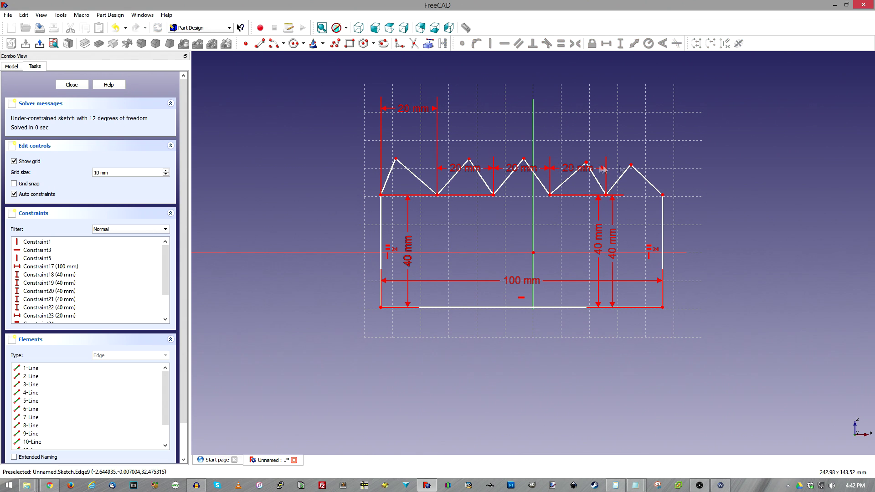
Move the zigzag's fifth peak to the right towards the middle of its tooth, and shift the whole profile slightly right.
{"action": "left_click", "coordinate": [663, 195]}
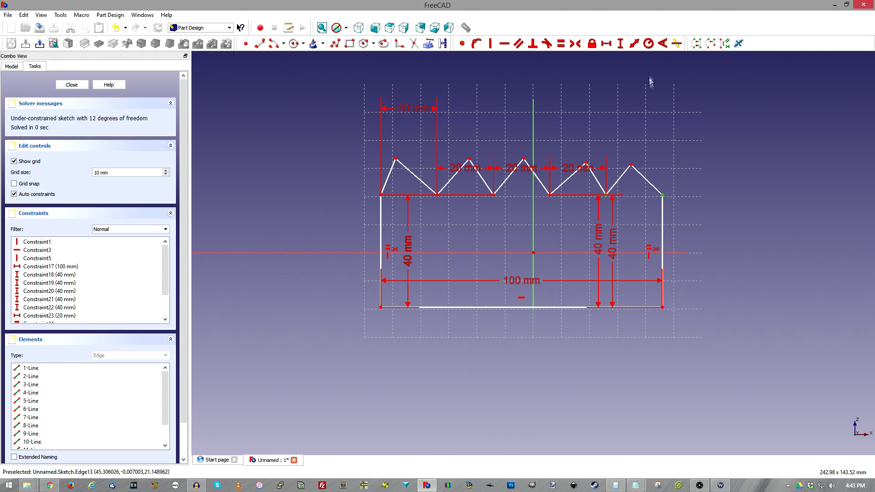
{"action": "left_click", "coordinate": [687, 163]}
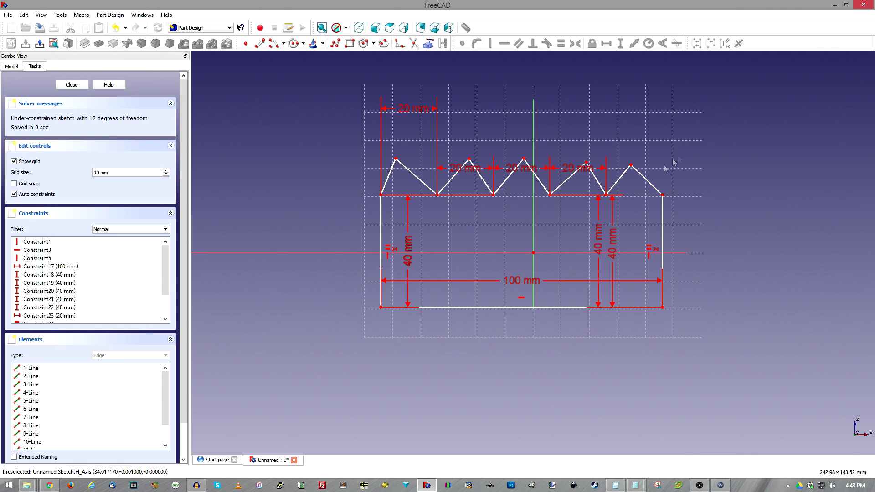
{"action": "left_click_drag", "start_coordinate": [631, 165], "coordinate": [652, 165]}
{"action": "mouse_move", "coordinate": [662, 206]}
{"action": "left_mouse_down"}
{"action": "mouse_move", "coordinate": [709, 208]}
{"action": "mouse_move", "coordinate": [653, 212]}
{"action": "mouse_move", "coordinate": [707, 215]}
{"action": "mouse_move", "coordinate": [670, 210]}
{"action": "left_mouse_up"}
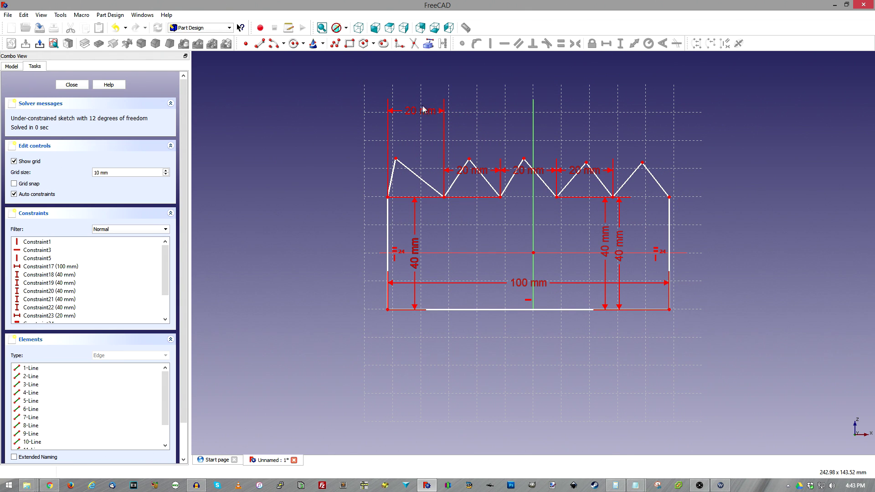
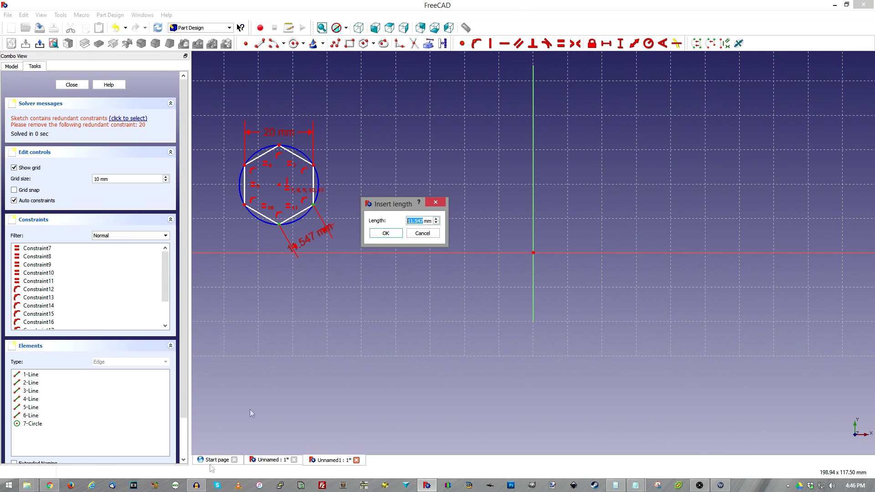
Cancel the length constraint on the hexagon's edge and reopen the zigzag profile sketch in the Unnamed document for editing.
{"action": "key", "text": "Tab"}
{"action": "key", "text": "Tab"}
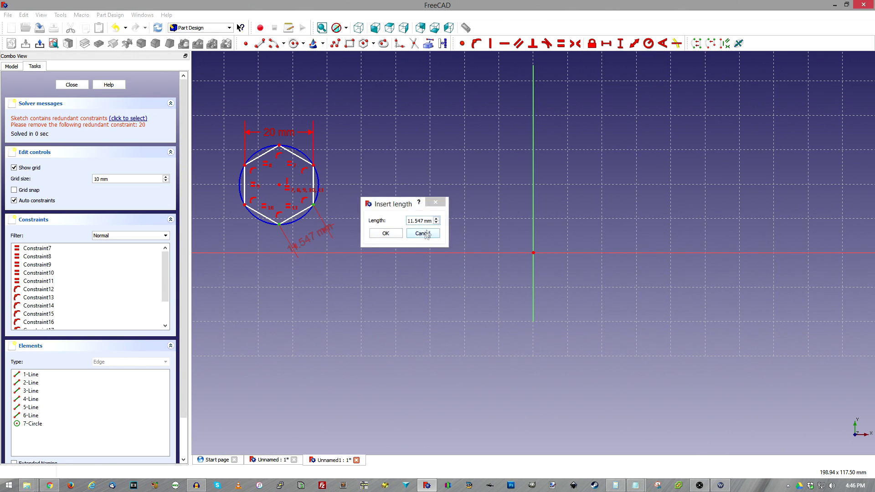
{"action": "key", "text": "Return"}
{"action": "left_click", "coordinate": [272, 461]}
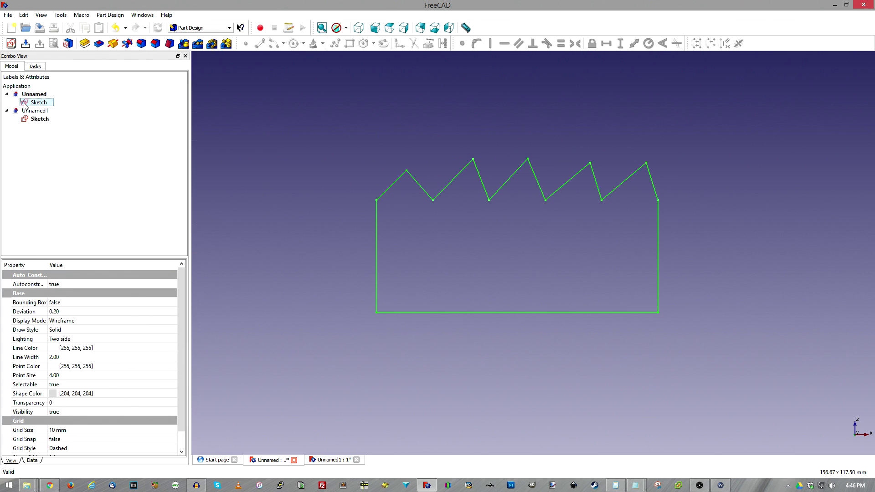
{"action": "double_click", "coordinate": [73, 100]}
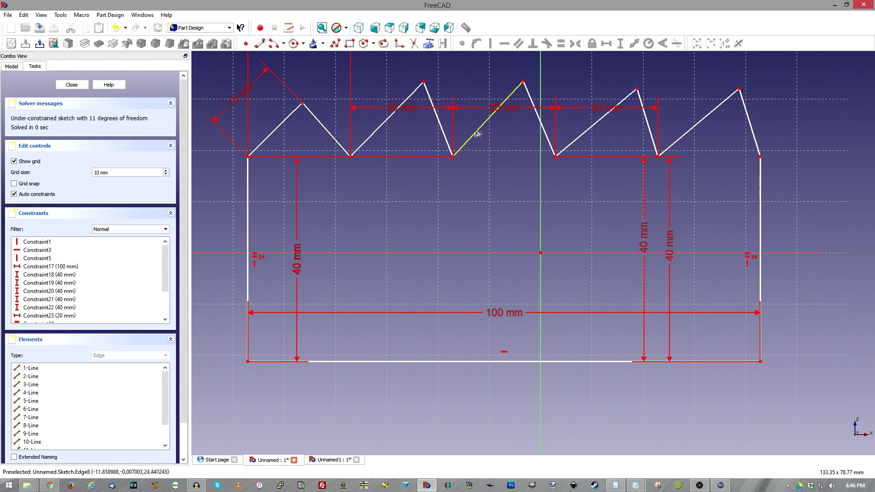
{"action": "left_click", "coordinate": [12, 67]}
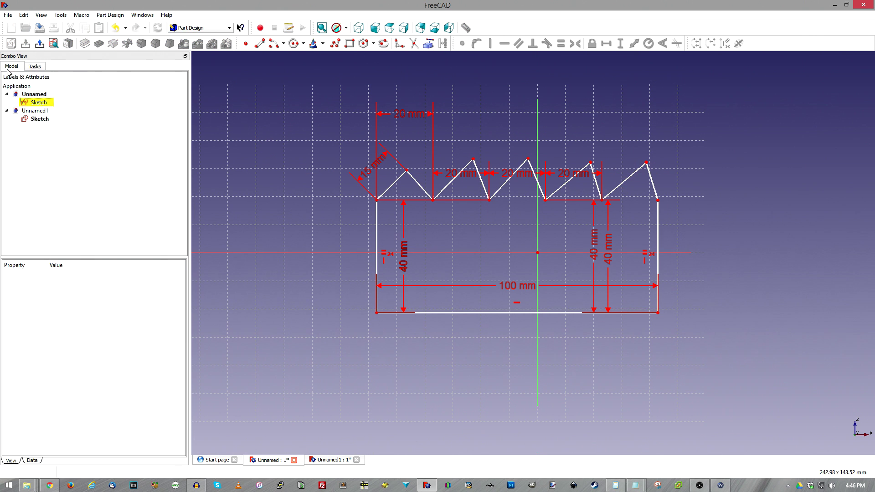
{"action": "left_click", "coordinate": [32, 94]}
{"action": "left_click", "coordinate": [39, 103]}
{"action": "left_click", "coordinate": [36, 66]}
{"action": "left_click", "coordinate": [13, 66]}
{"action": "left_click", "coordinate": [41, 67]}
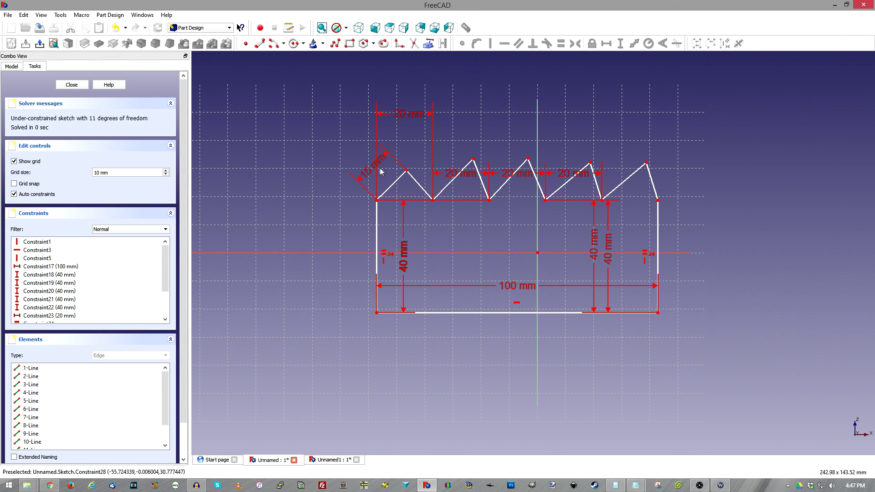
Set the length of the zigzag's first rising edge to 11.547 mm.
{"action": "double_click", "coordinate": [357, 173]}
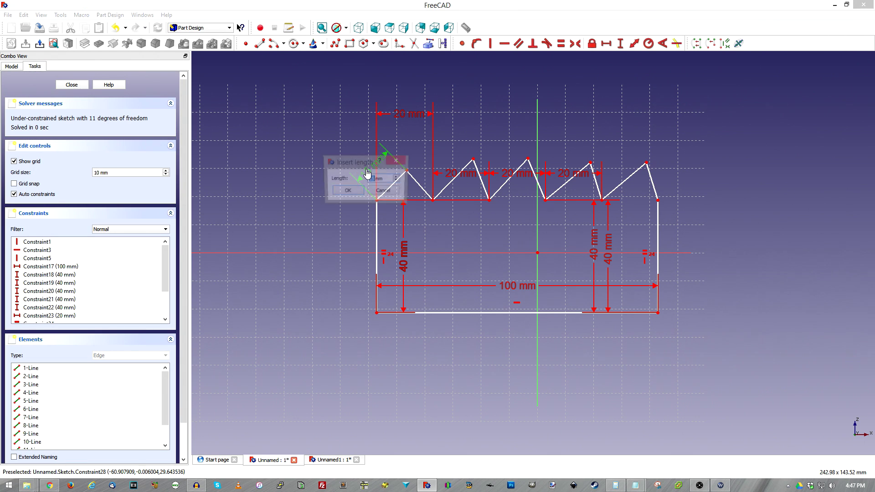
{"action": "type", "text": "14.5"}
{"action": "left_click", "coordinate": [347, 198]}
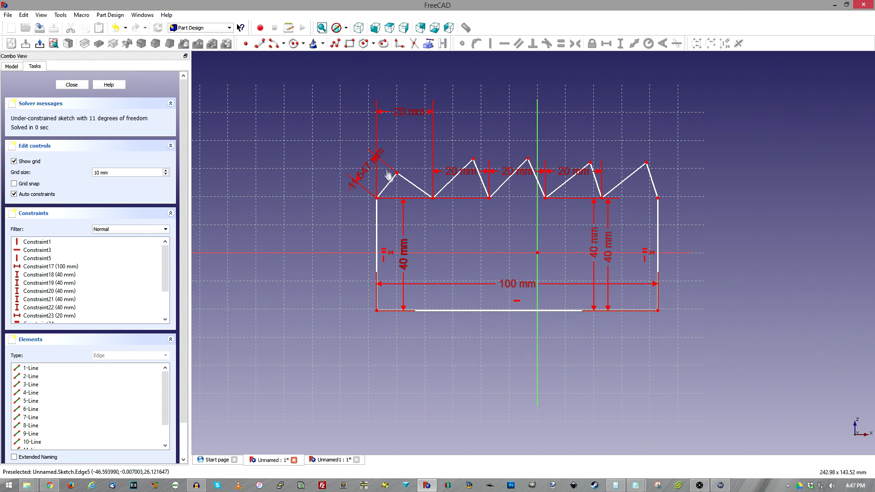
{"action": "left_click", "coordinate": [417, 187]}
{"action": "left_click", "coordinate": [311, 182]}
{"action": "left_click", "coordinate": [387, 186]}
{"action": "left_click", "coordinate": [420, 187]}
{"action": "left_click", "coordinate": [450, 184]}
{"action": "left_click", "coordinate": [487, 189]}
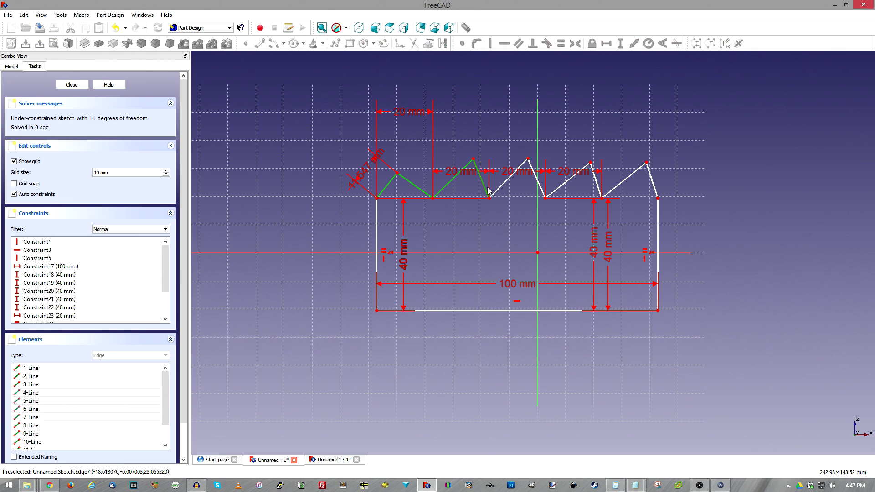
{"action": "key", "text": "Escape"}
Make all ten zigzag edges equal in length.
{"action": "left_click", "coordinate": [544, 191]}
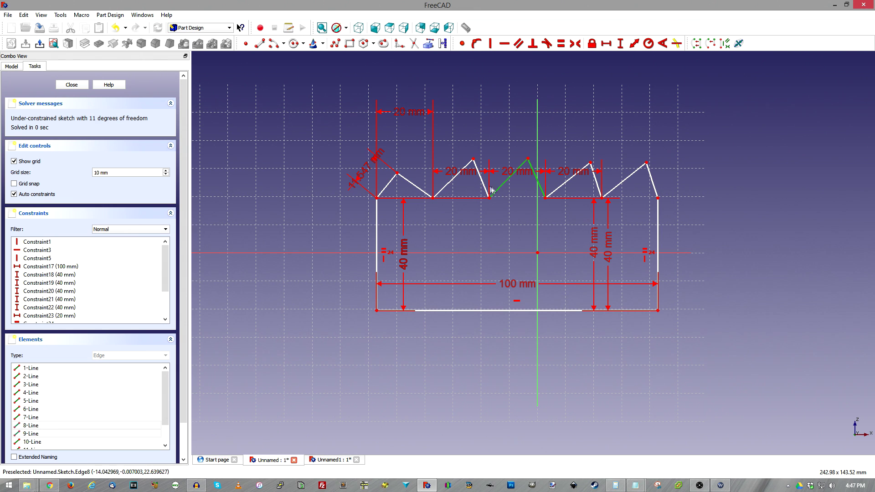
{"action": "left_click", "coordinate": [483, 187]}
{"action": "left_click", "coordinate": [456, 176]}
{"action": "left_click", "coordinate": [413, 184]}
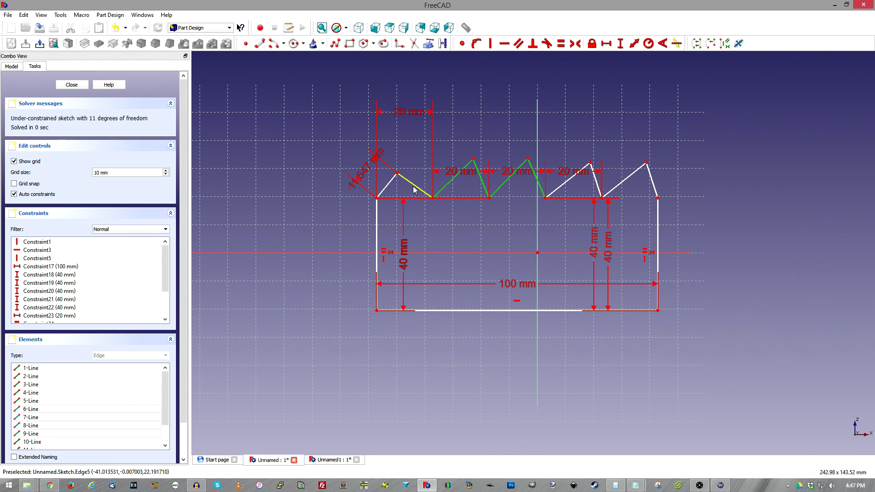
{"action": "left_click", "coordinate": [390, 189]}
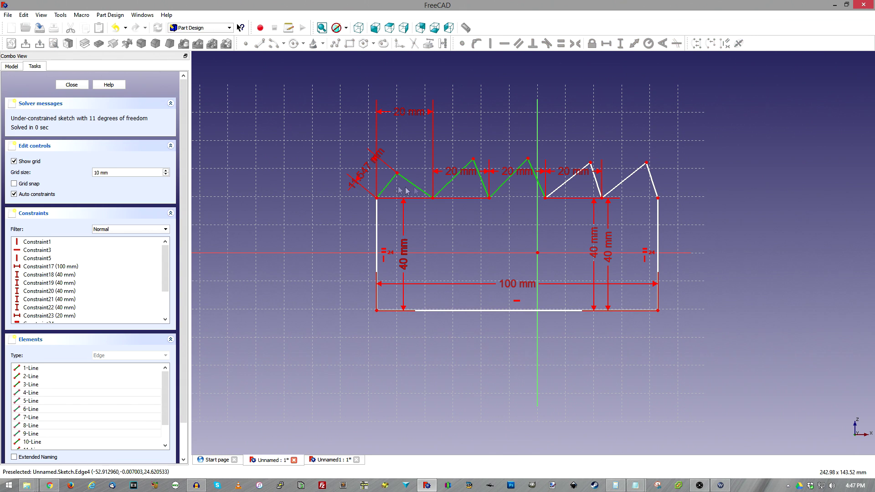
{"action": "left_click", "coordinate": [557, 192]}
{"action": "left_click", "coordinate": [597, 187]}
{"action": "left_click", "coordinate": [621, 183]}
{"action": "left_click", "coordinate": [657, 191]}
{"action": "left_click", "coordinate": [561, 43]}
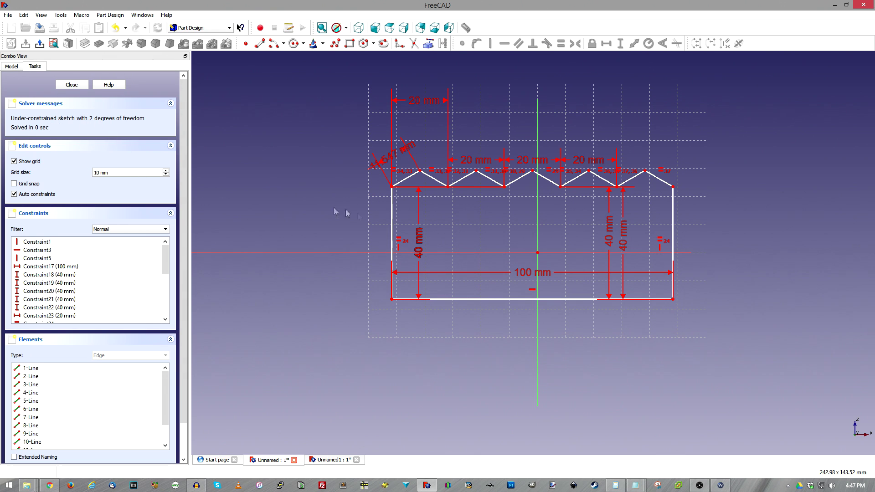
Move the profile up near the horizontal axis and constrain its lower-left corner to a 0 mm vertical distance from that axis.
{"action": "mouse_move", "coordinate": [393, 241]}
{"action": "left_mouse_down"}
{"action": "mouse_move", "coordinate": [409, 245]}
{"action": "mouse_move", "coordinate": [450, 201]}
{"action": "mouse_move", "coordinate": [371, 244]}
{"action": "mouse_move", "coordinate": [396, 254]}
{"action": "mouse_move", "coordinate": [392, 215]}
{"action": "mouse_move", "coordinate": [442, 235]}
{"action": "mouse_move", "coordinate": [445, 221]}
{"action": "mouse_move", "coordinate": [320, 240]}
{"action": "mouse_move", "coordinate": [446, 242]}
{"action": "mouse_move", "coordinate": [426, 254]}
{"action": "mouse_move", "coordinate": [389, 160]}
{"action": "mouse_move", "coordinate": [391, 192]}
{"action": "left_mouse_up"}
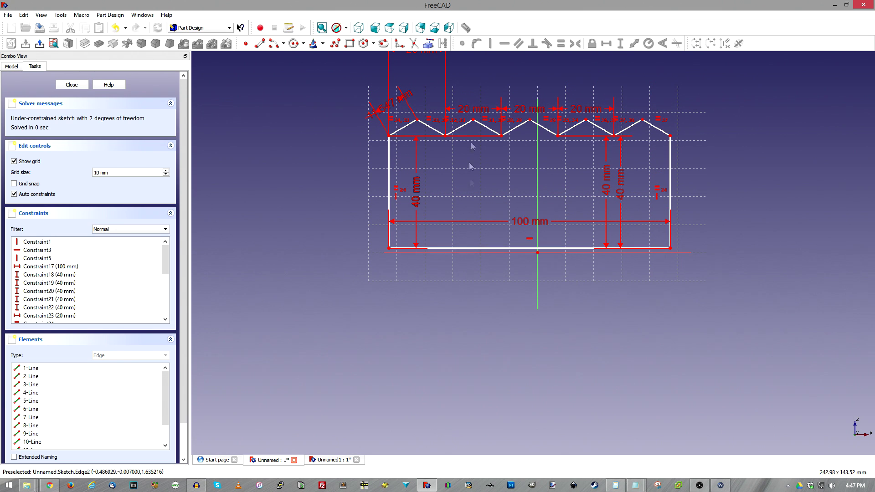
{"action": "left_click", "coordinate": [390, 248]}
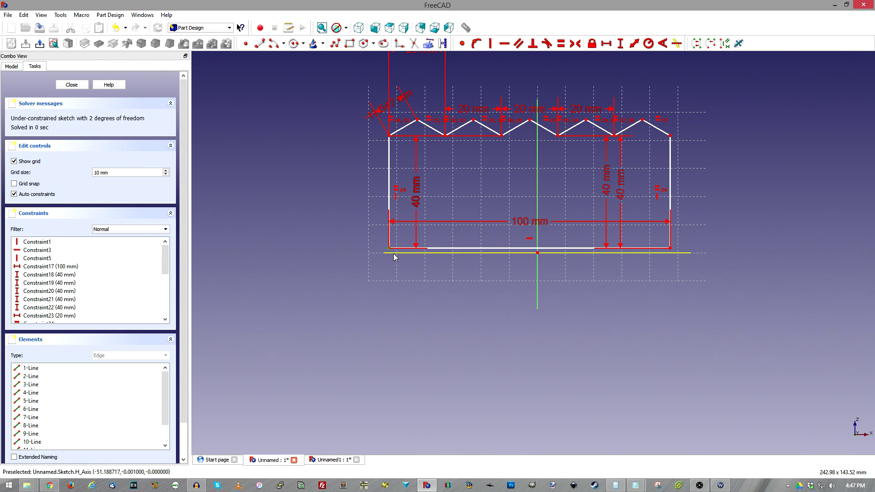
{"action": "left_click", "coordinate": [524, 256]}
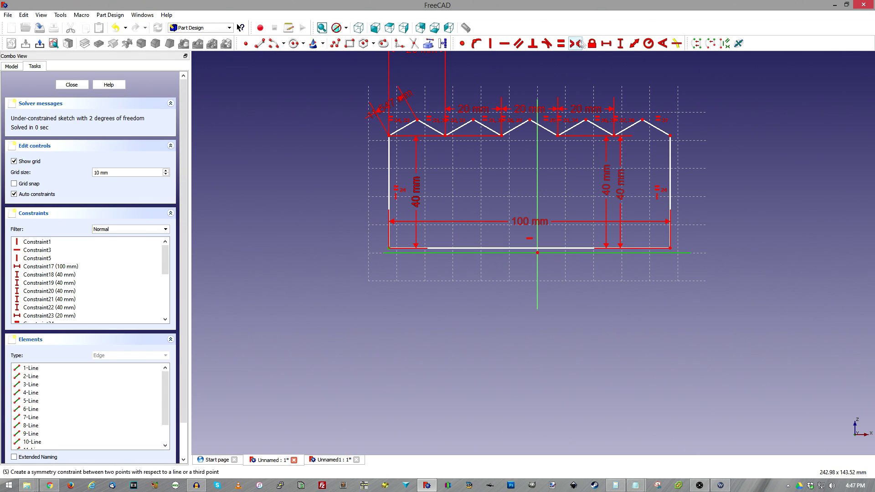
{"action": "left_click", "coordinate": [620, 43]}
{"action": "type", "text": "0"}
{"action": "key", "text": "Return"}
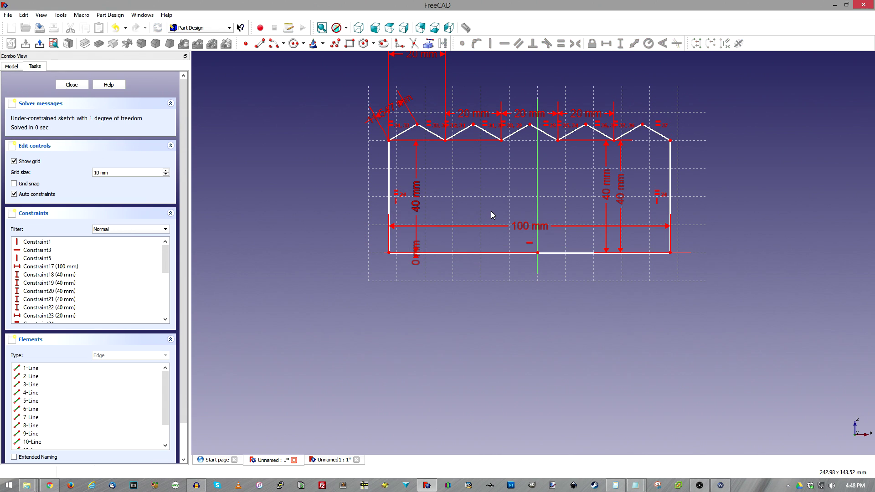
Make the two bottom corners symmetric about the vertical axis and finish editing the sketch.
{"action": "left_click", "coordinate": [389, 254]}
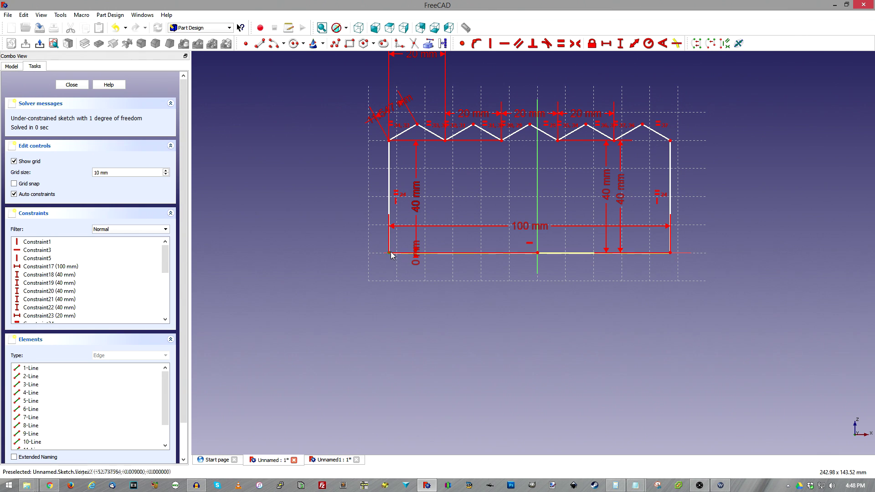
{"action": "left_click", "coordinate": [671, 253]}
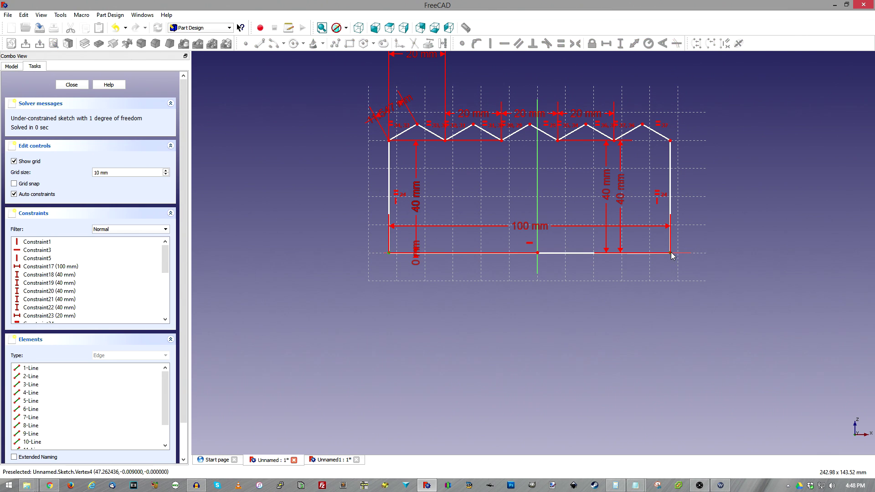
{"action": "left_click", "coordinate": [539, 262]}
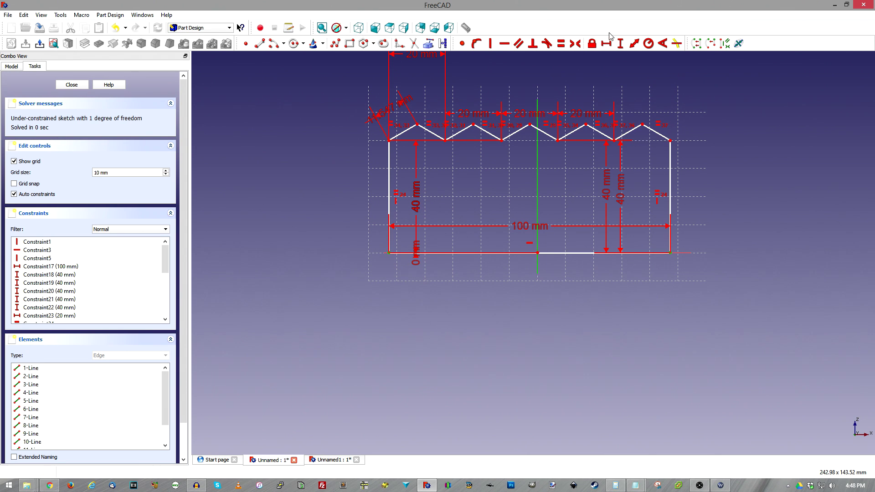
{"action": "left_click", "coordinate": [576, 45]}
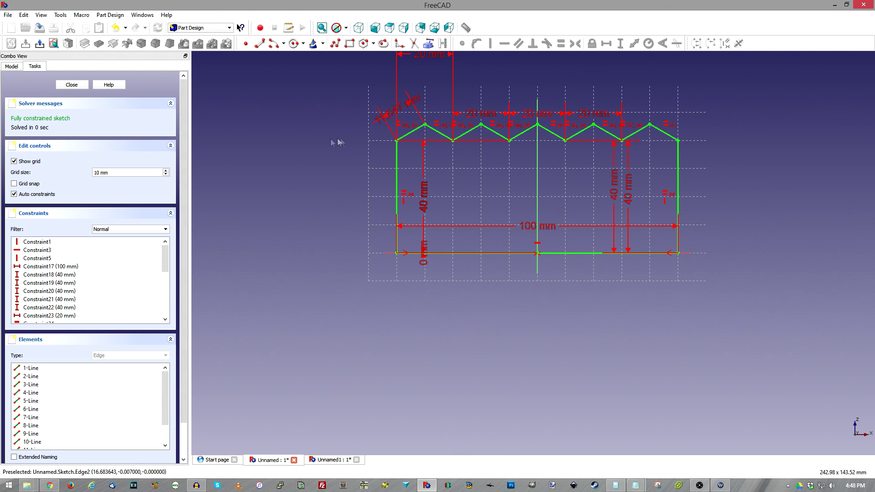
{"action": "left_click", "coordinate": [71, 85]}
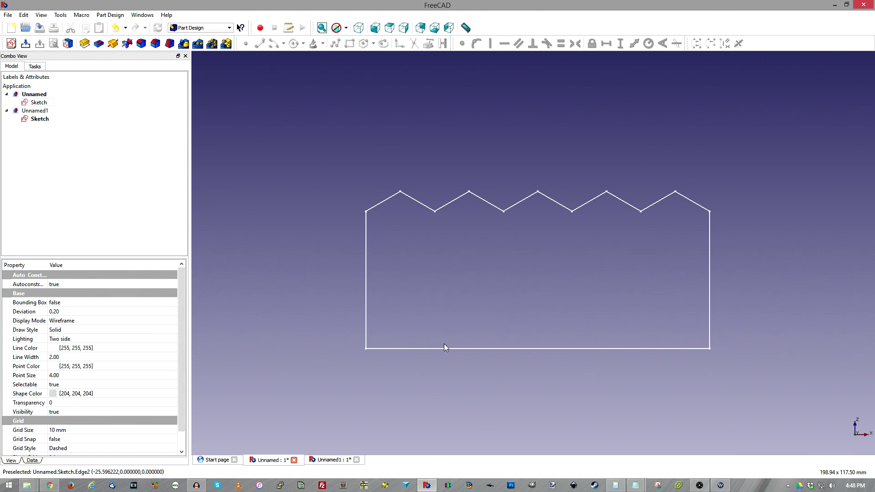
{"action": "left_click", "coordinate": [39, 102]}
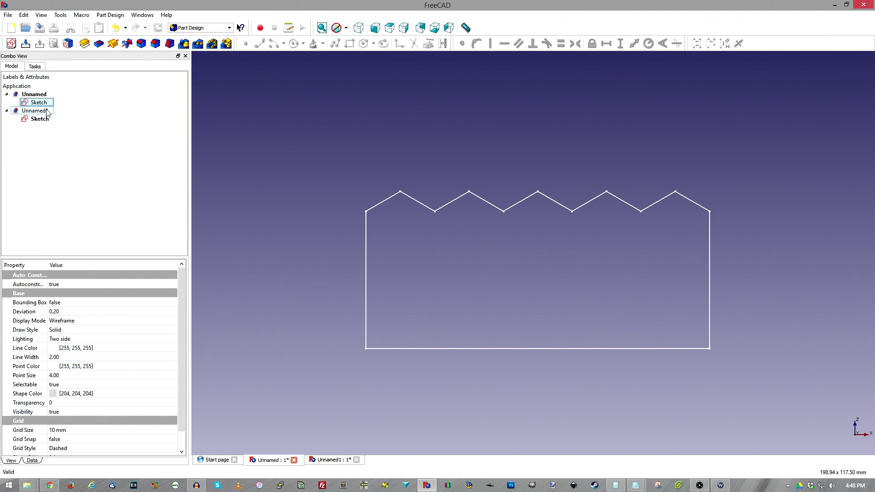
{"action": "left_click", "coordinate": [85, 44]}
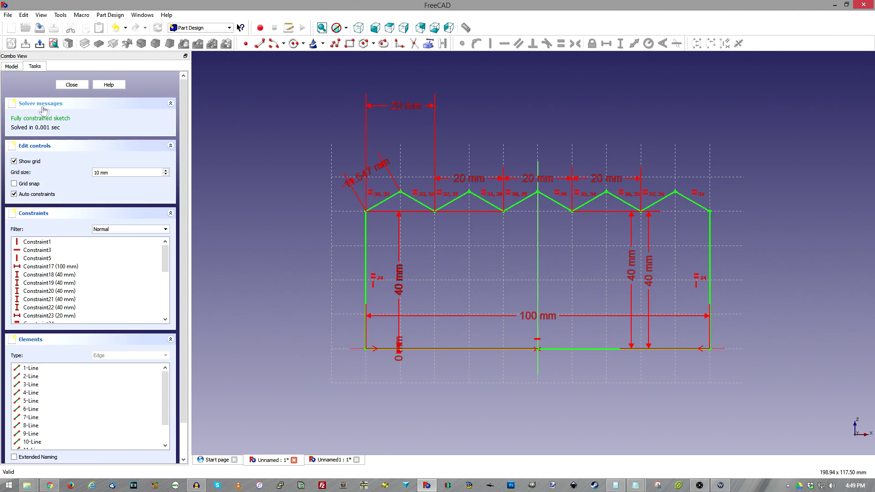
{"action": "left_click", "coordinate": [72, 86]}
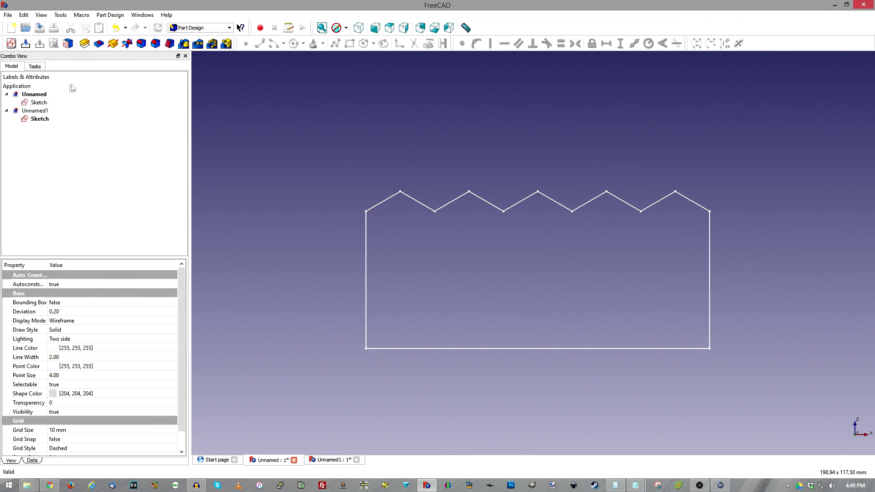
Pad the zigzag profile sketch to a length of 35 mm.
{"action": "left_click", "coordinate": [39, 70]}
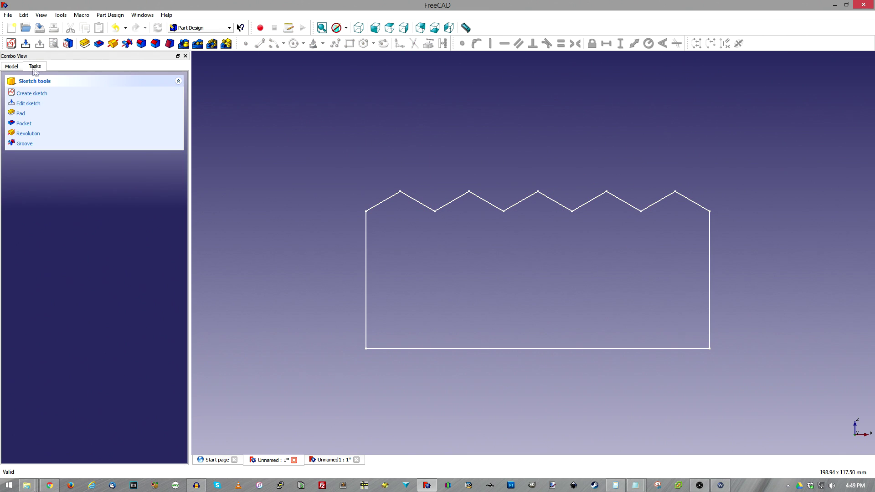
{"action": "left_click", "coordinate": [20, 114]}
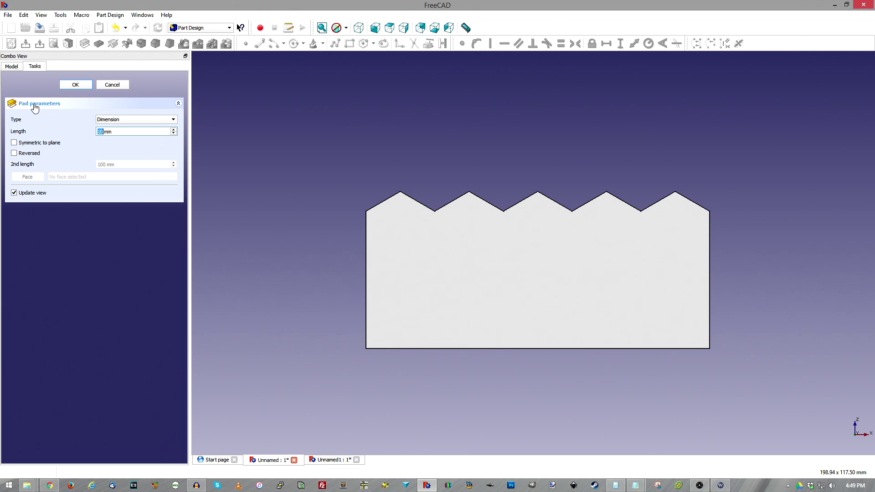
{"action": "type", "text": "35"}
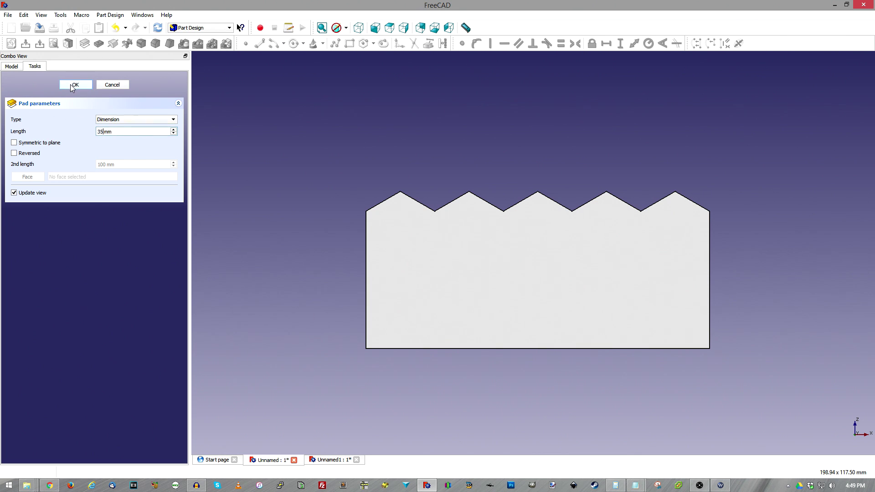
{"action": "left_click", "coordinate": [73, 85]}
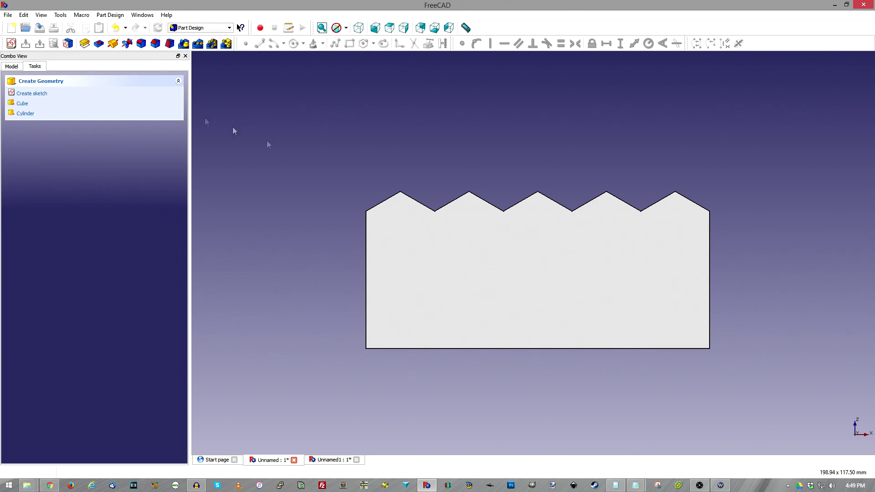
{"action": "middle_click_drag", "start_coordinate": [293, 177], "coordinate": [383, 219]}
{"action": "left_click", "coordinate": [359, 28]}
Switch to the Part workbench, add a cube to the Unnamed document and display its dimension properties.
{"action": "left_click", "coordinate": [17, 66]}
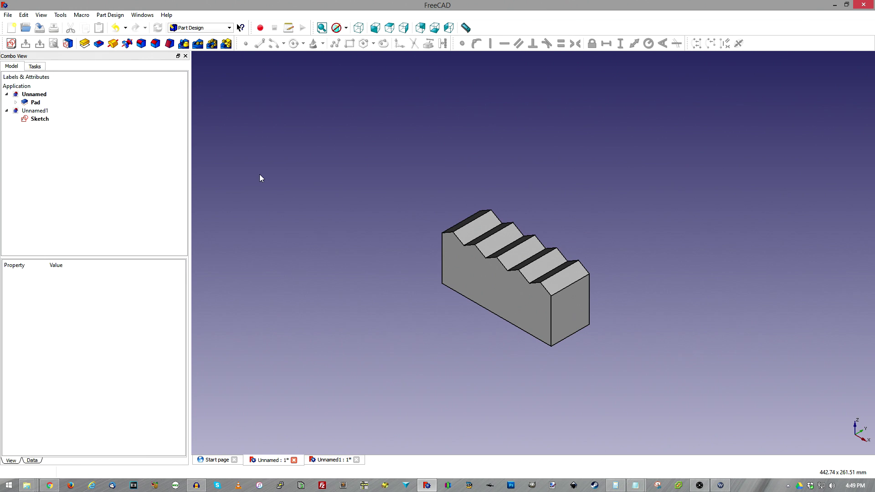
{"action": "left_click", "coordinate": [205, 29]}
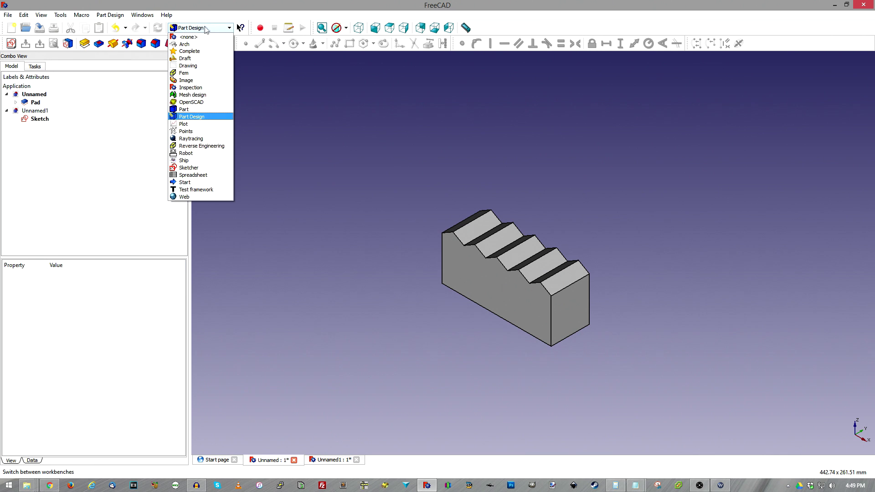
{"action": "left_click", "coordinate": [192, 110]}
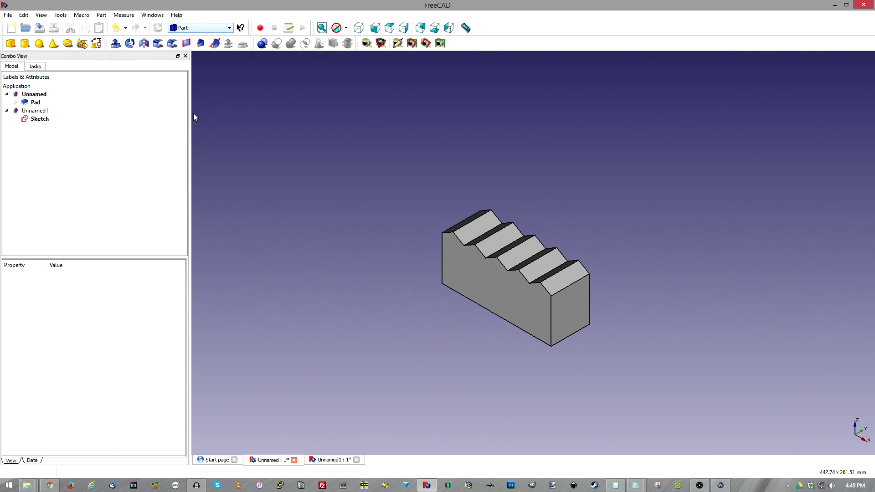
{"action": "left_click", "coordinate": [11, 44]}
{"action": "left_click", "coordinate": [32, 461]}
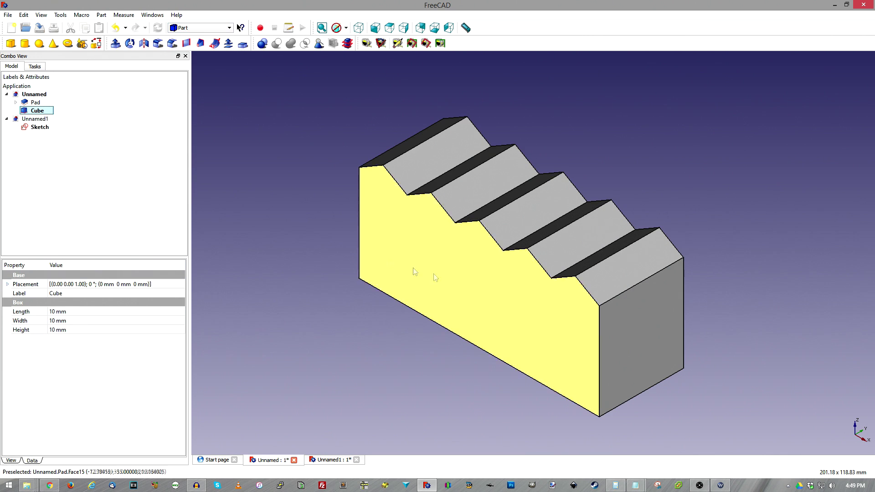
{"action": "scroll", "coordinate": [464, 320], "scroll_direction": "down", "scroll_amount": 3}
{"action": "middle_click_drag", "start_coordinate": [442, 323], "coordinate": [338, 292]}
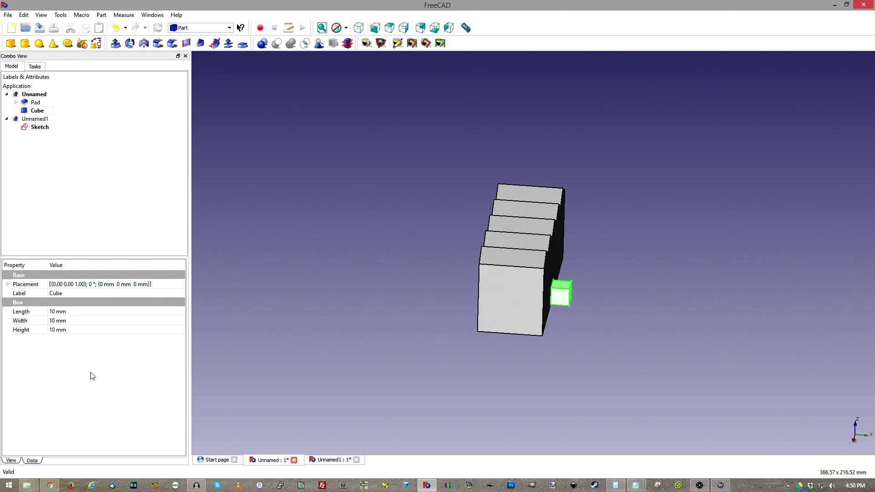
{"action": "key", "text": "alt+Tab"}
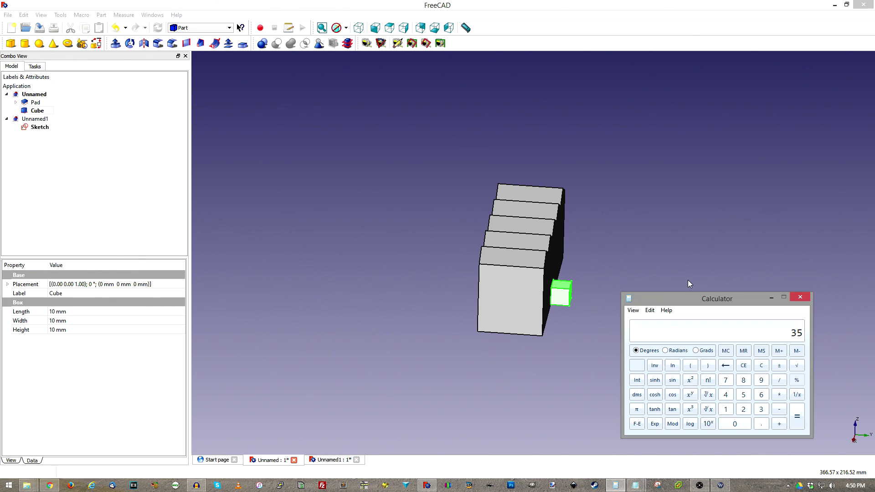
{"action": "left_click", "coordinate": [807, 295]}
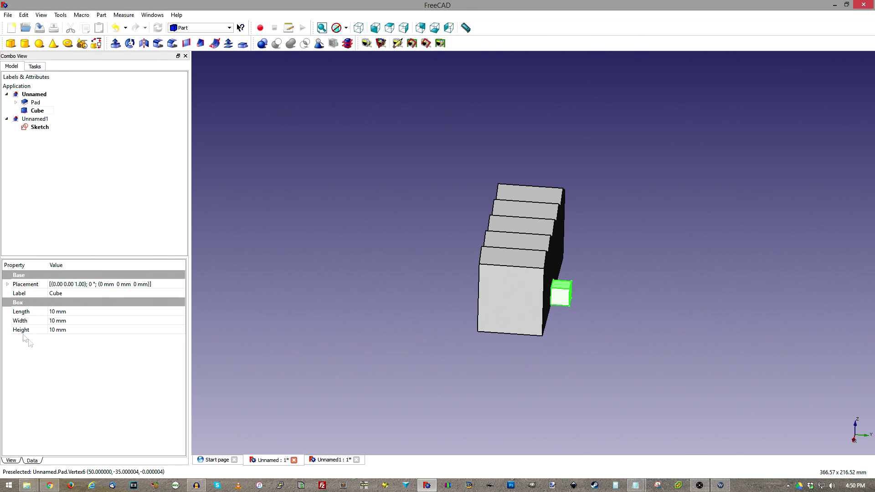
Set the cube's length to 100 mm, width to 30 mm and height to 50 mm.
{"action": "left_click", "coordinate": [62, 312]}
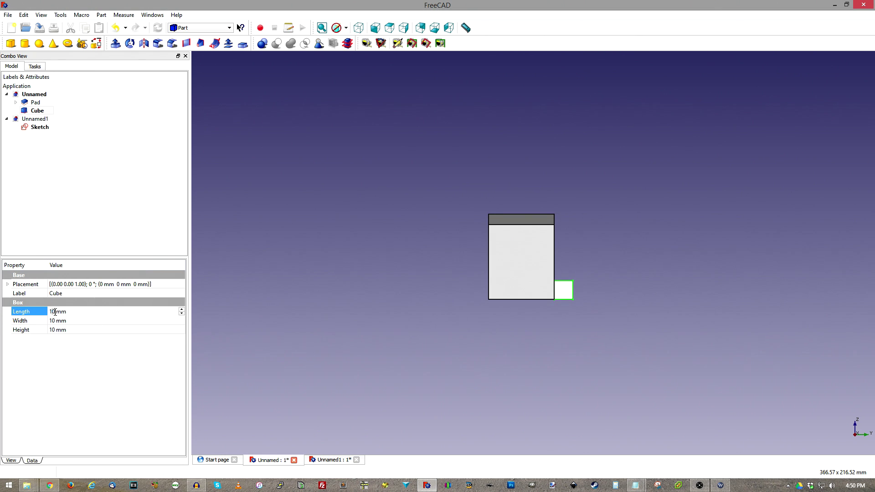
{"action": "type", "text": "30"}
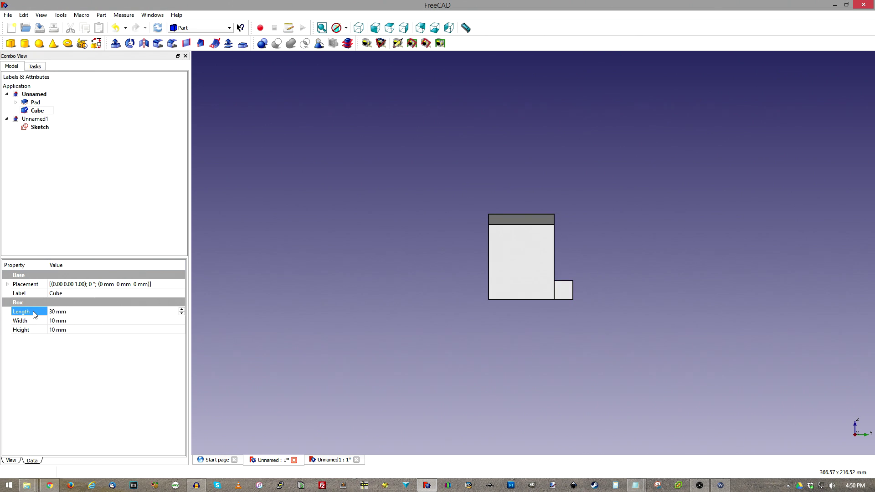
{"action": "left_click", "coordinate": [57, 321]}
{"action": "type", "text": "30"}
{"action": "left_click", "coordinate": [53, 330]}
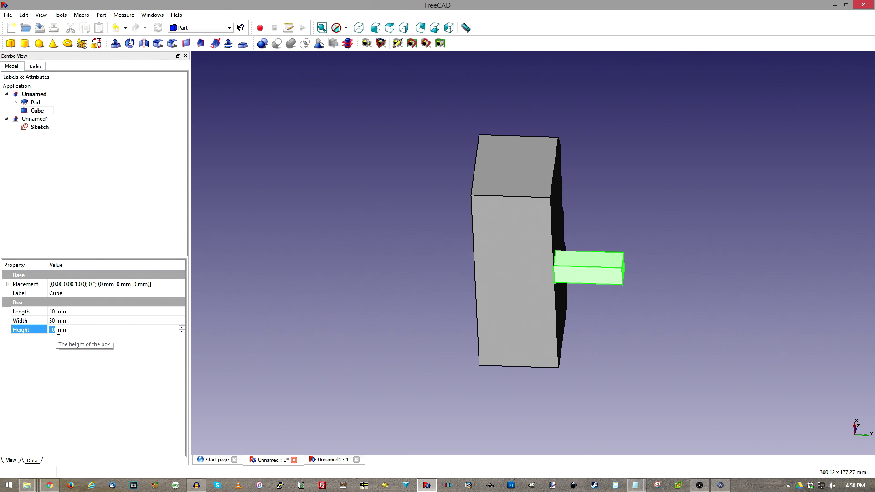
{"action": "type", "text": "50"}
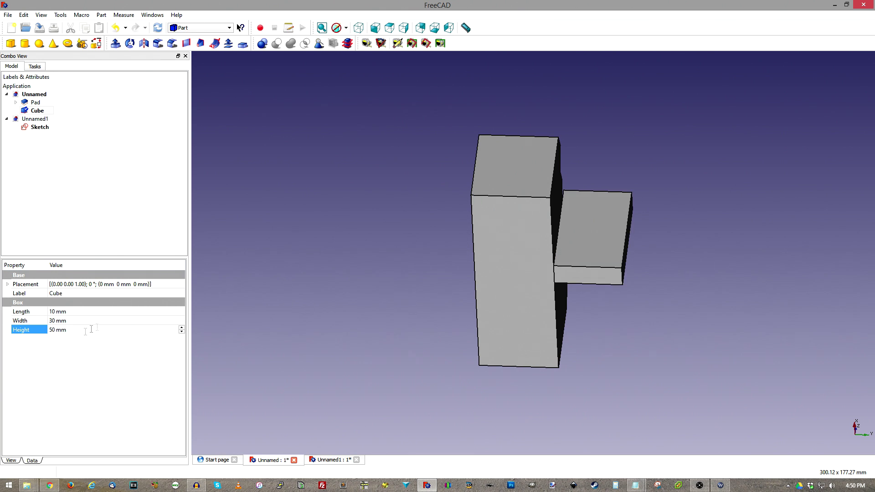
{"action": "left_click", "coordinate": [54, 313]}
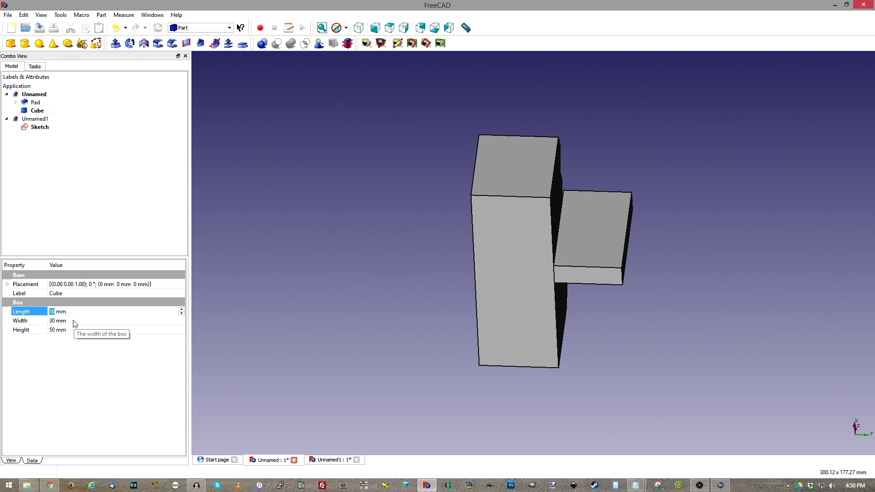
{"action": "type", "text": "100"}
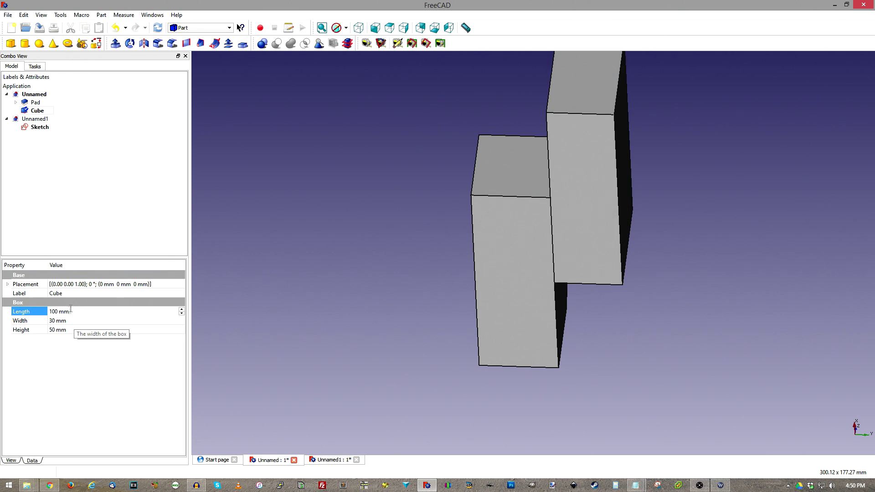
Set the cube's position to -50 mm in x and 32.5 mm in y.
{"action": "left_click", "coordinate": [8, 284]}
{"action": "middle_click_drag", "start_coordinate": [678, 221], "coordinate": [445, 303]}
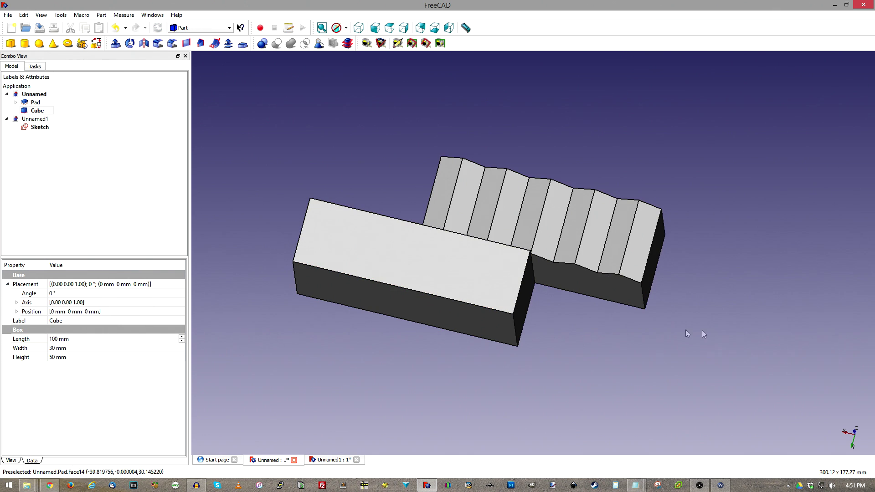
{"action": "left_click", "coordinate": [16, 312]}
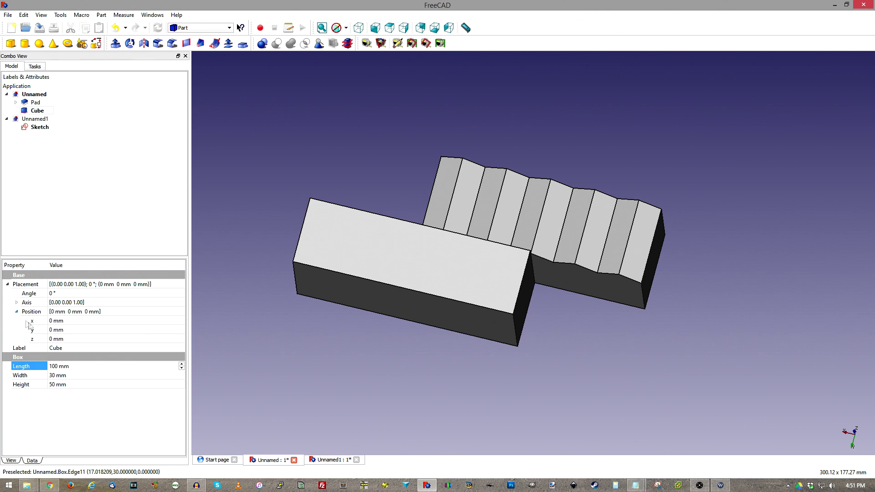
{"action": "left_click", "coordinate": [56, 321]}
{"action": "type", "text": "-"}
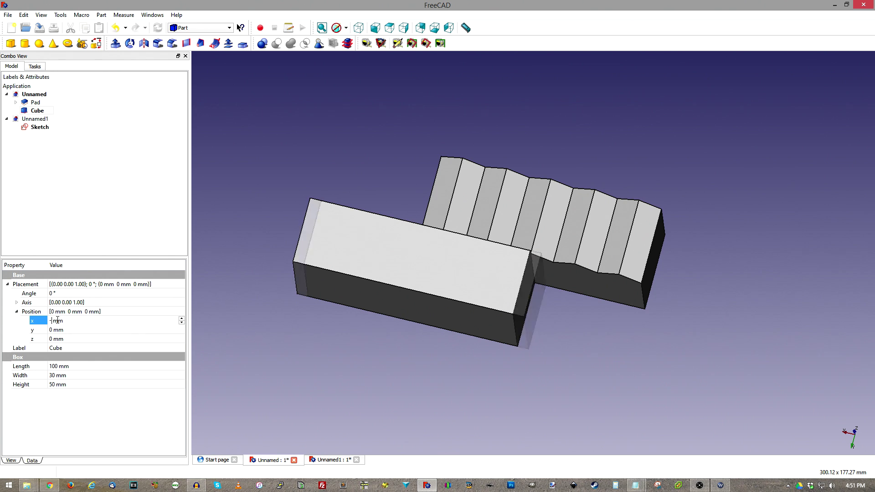
{"action": "type", "text": "50"}
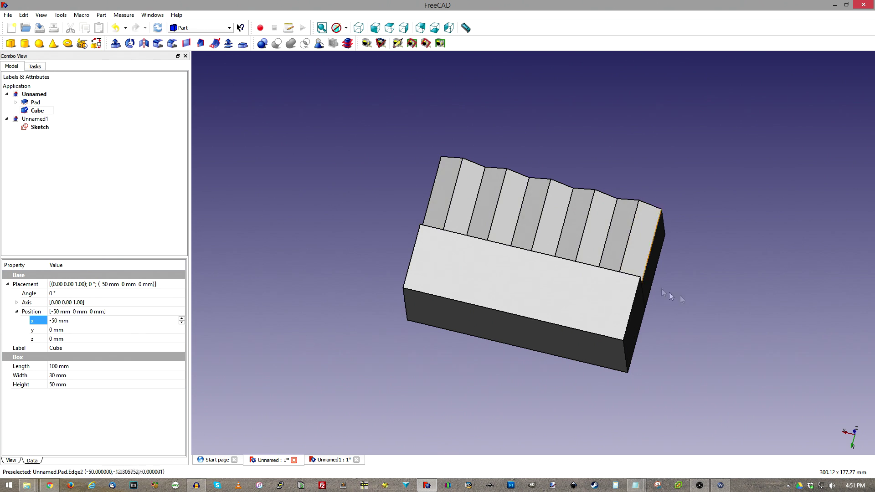
{"action": "middle_click_drag", "start_coordinate": [723, 297], "coordinate": [645, 313]}
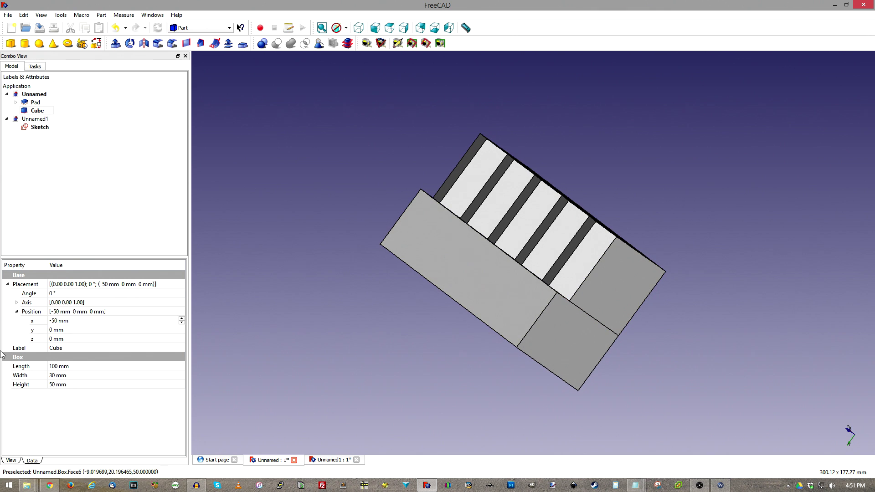
{"action": "left_click", "coordinate": [54, 330]}
{"action": "type", "text": "32.5"}
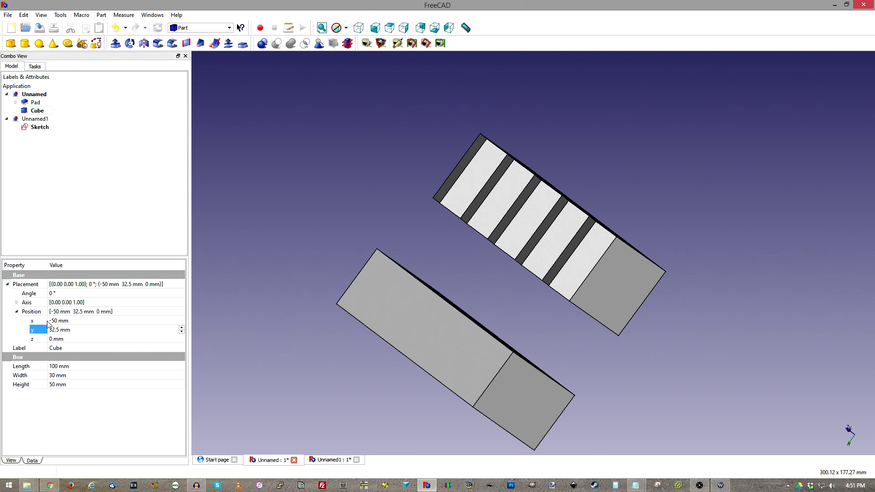
Set the cube's position to -32.5 mm in y and 3 mm in z.
{"action": "type", "text": "-"}
{"action": "middle_click_drag", "start_coordinate": [538, 328], "coordinate": [508, 314]}
{"action": "left_click", "coordinate": [57, 341]}
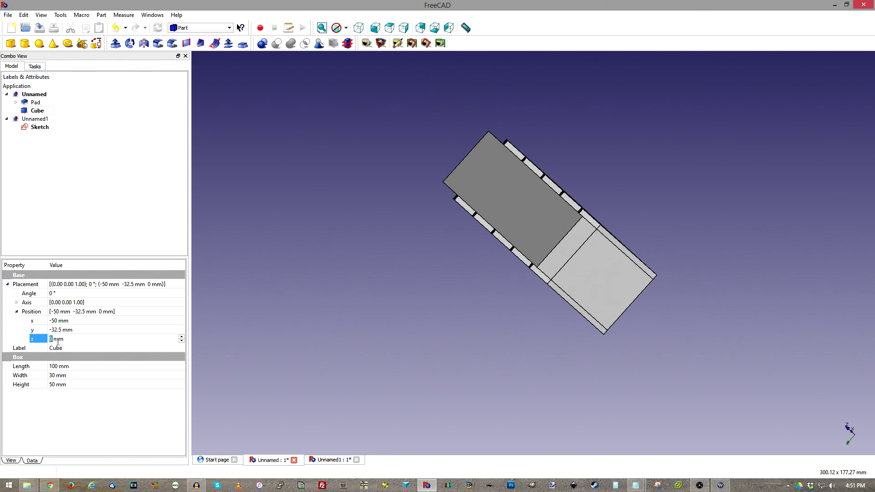
{"action": "left_click", "coordinate": [182, 339]}
{"action": "left_click", "coordinate": [182, 339]}
{"action": "left_click", "coordinate": [182, 339]}
{"action": "middle_click_drag", "start_coordinate": [628, 324], "coordinate": [676, 319]}
{"action": "scroll", "coordinate": [593, 387], "scroll_direction": "up", "scroll_amount": 4}
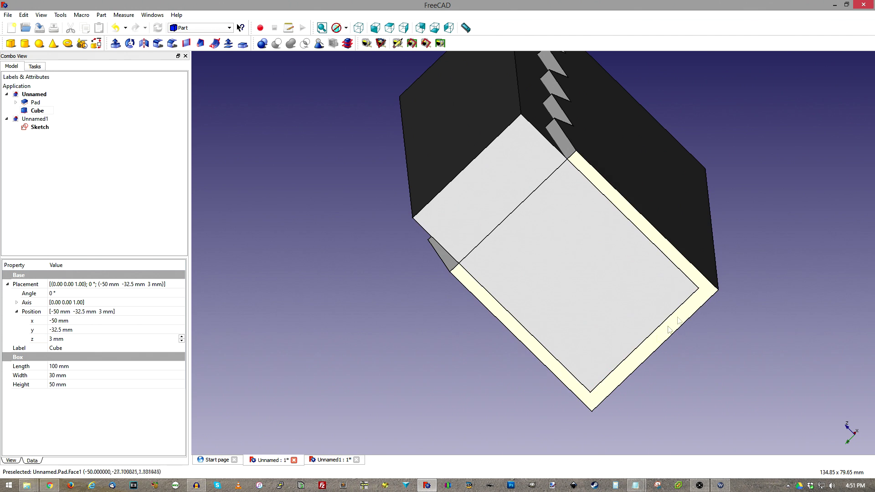
Hide the padded zigzag body so that only the cube is displayed.
{"action": "right_click", "coordinate": [29, 104]}
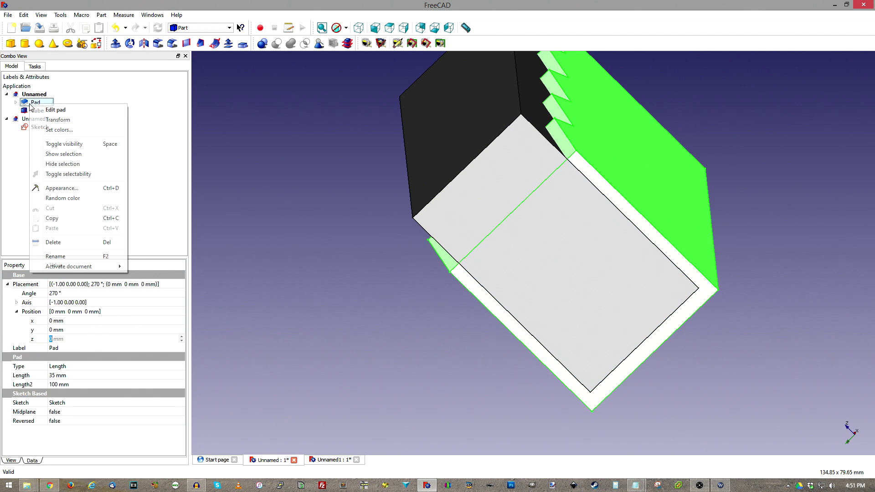
{"action": "left_click", "coordinate": [64, 144]}
{"action": "scroll", "coordinate": [470, 215], "scroll_direction": "down", "scroll_amount": 4}
{"action": "middle_click_drag", "start_coordinate": [665, 229], "coordinate": [563, 197]}
{"action": "scroll", "coordinate": [549, 225], "scroll_direction": "up", "scroll_amount": 2}
Chamfer the two long parallel edges of the cube's z = 3 mm face with a constant length.
{"action": "left_click", "coordinate": [548, 224]}
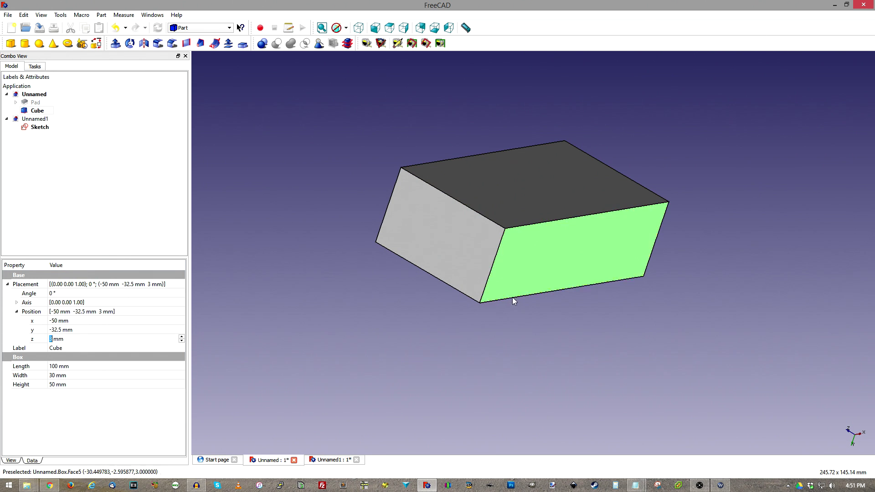
{"action": "left_click", "coordinate": [525, 313]}
{"action": "left_click", "coordinate": [525, 226]}
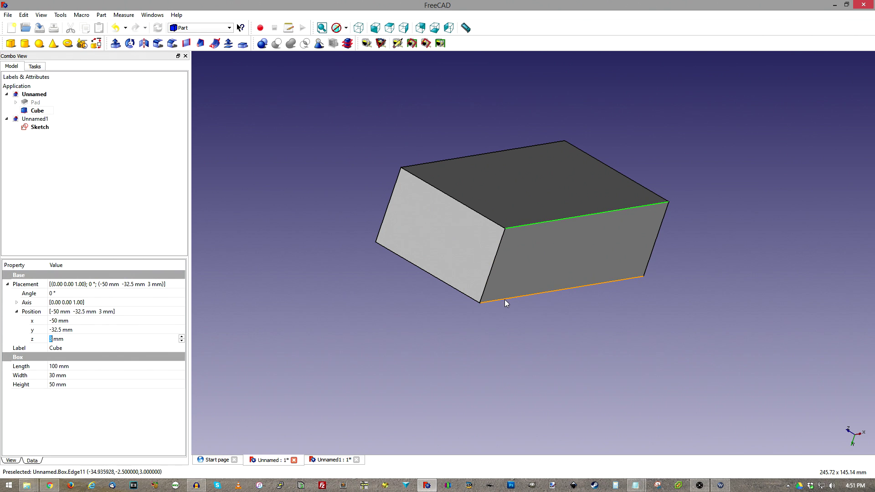
{"action": "left_click", "coordinate": [173, 44]}
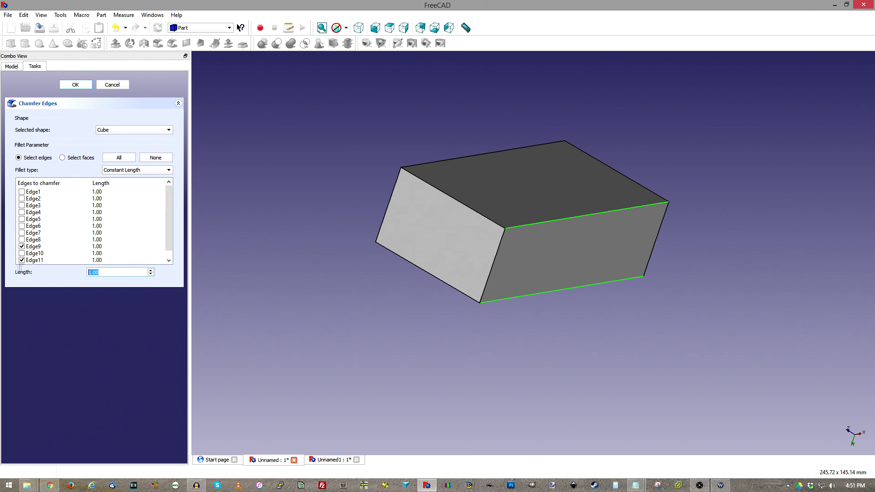
{"action": "left_click", "coordinate": [78, 85]}
Display the pad again together with the chamfered cube and check how the two solids overlap.
{"action": "scroll", "coordinate": [437, 184], "scroll_direction": "down", "scroll_amount": 4}
{"action": "middle_click_drag", "start_coordinate": [494, 152], "coordinate": [623, 181]}
{"action": "left_click", "coordinate": [36, 102]}
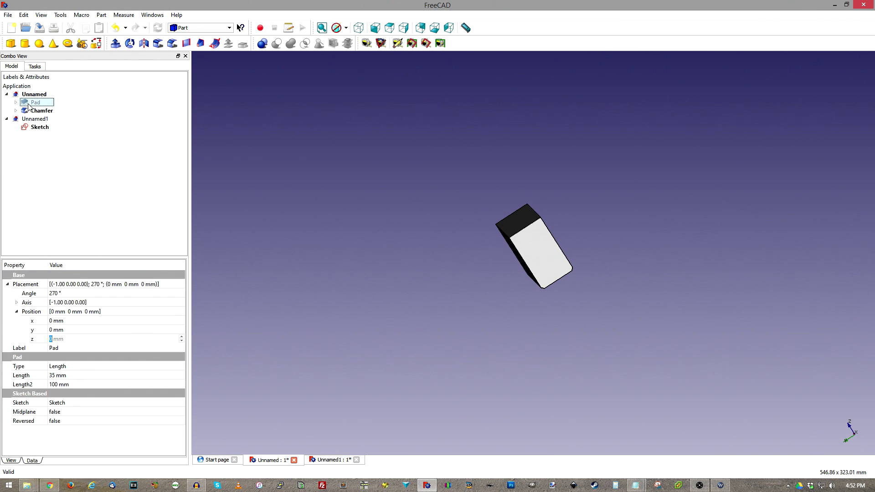
{"action": "right_click", "coordinate": [30, 103]}
{"action": "left_click", "coordinate": [62, 146]}
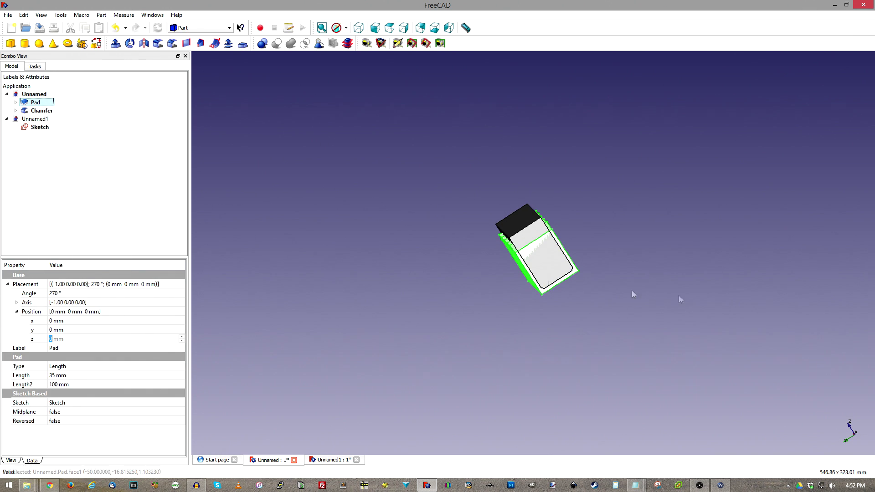
{"action": "middle_click_drag", "start_coordinate": [573, 249], "coordinate": [540, 244]}
{"action": "scroll", "coordinate": [540, 244], "scroll_direction": "up", "scroll_amount": 5}
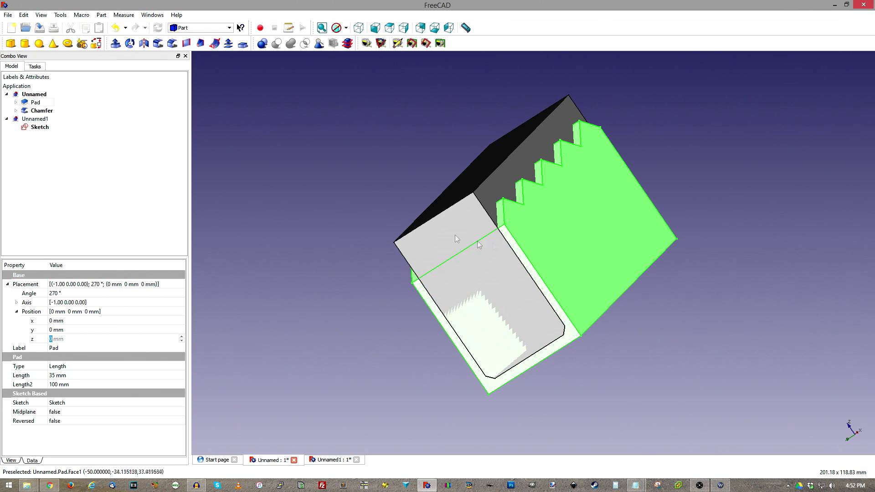
{"action": "scroll", "coordinate": [524, 237], "scroll_direction": "down", "scroll_amount": 2}
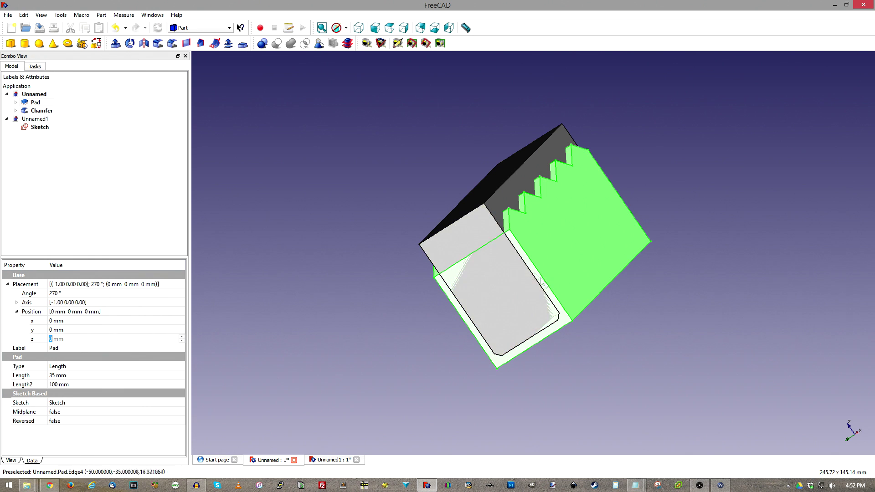
Cut the chamfered cube out of the pad with a Boolean cut and inspect the hollowed part.
{"action": "left_click", "coordinate": [40, 111]}
{"action": "left_click", "coordinate": [38, 103]}
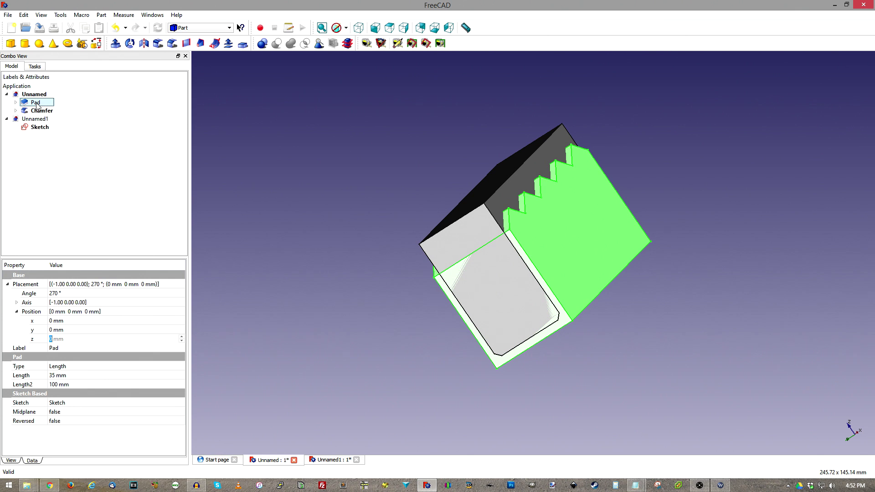
{"action": "left_click", "coordinate": [38, 111], "text": "ctrl"}
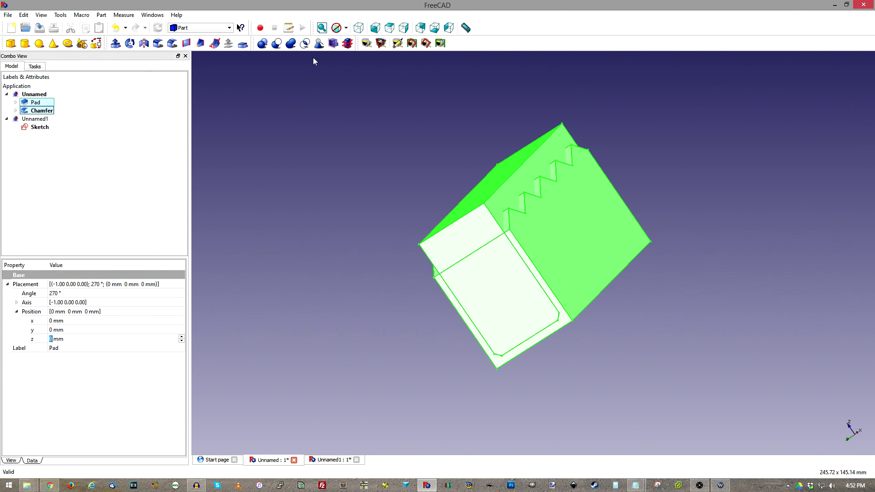
{"action": "left_click", "coordinate": [278, 44]}
{"action": "middle_click_drag", "start_coordinate": [366, 253], "coordinate": [381, 271]}
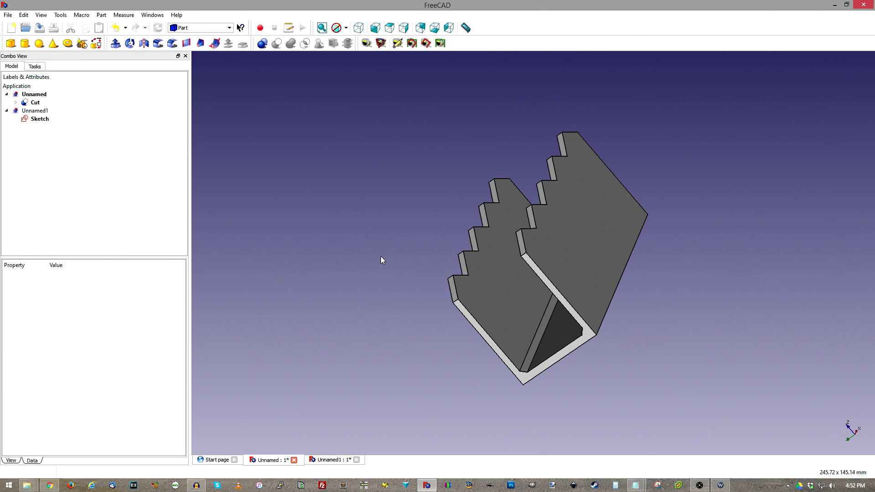
{"action": "middle_click_drag", "start_coordinate": [588, 338], "coordinate": [678, 289]}
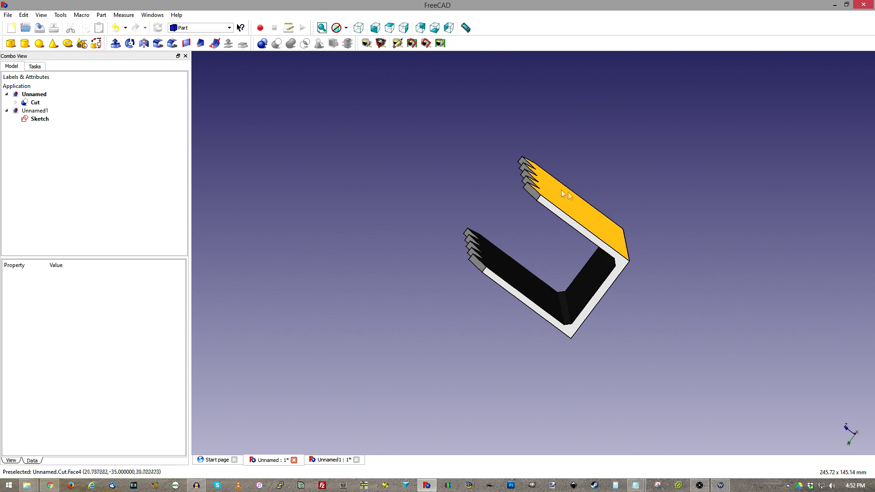
{"action": "scroll", "coordinate": [587, 193], "scroll_direction": "down", "scroll_amount": 3}
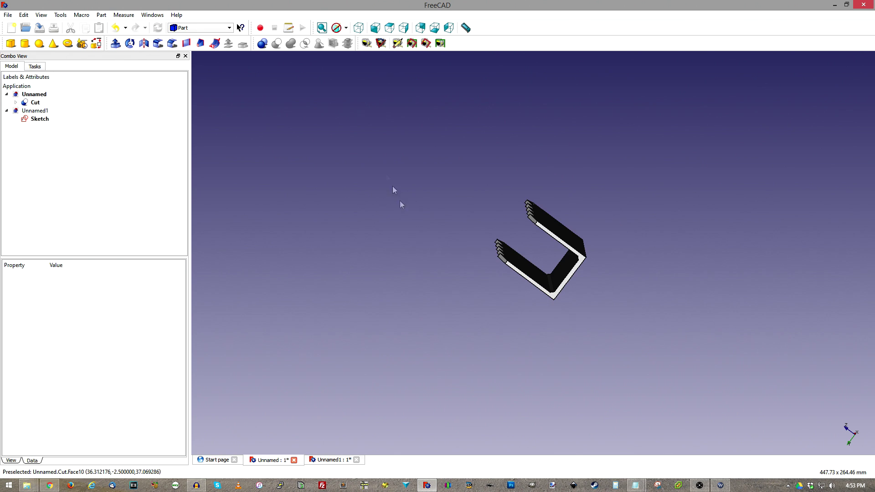
Set the length of the pad inside the Cut feature to 36 mm.
{"action": "left_click", "coordinate": [16, 102]}
{"action": "middle_click_drag", "start_coordinate": [596, 185], "coordinate": [594, 233]}
{"action": "scroll", "coordinate": [497, 270], "scroll_direction": "up", "scroll_amount": 5}
{"action": "scroll", "coordinate": [496, 270], "scroll_direction": "down", "scroll_amount": 5}
{"action": "middle_click_drag", "start_coordinate": [497, 270], "coordinate": [663, 134]}
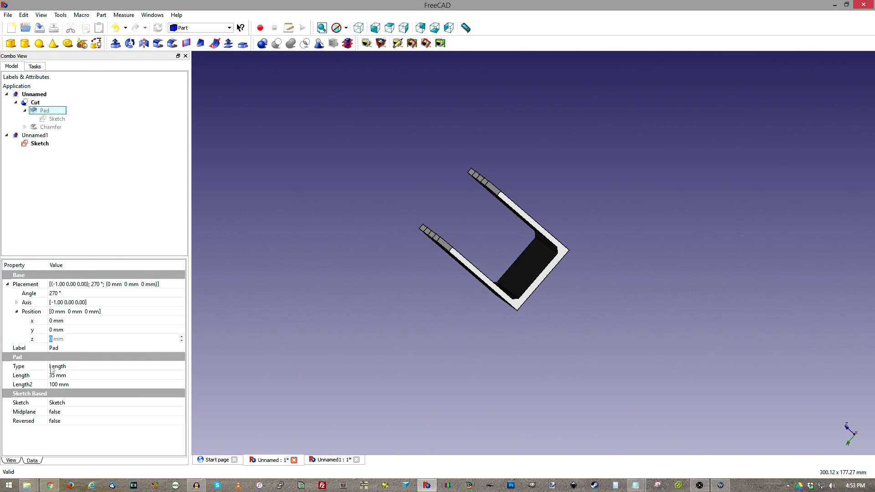
{"action": "left_click", "coordinate": [52, 375]}
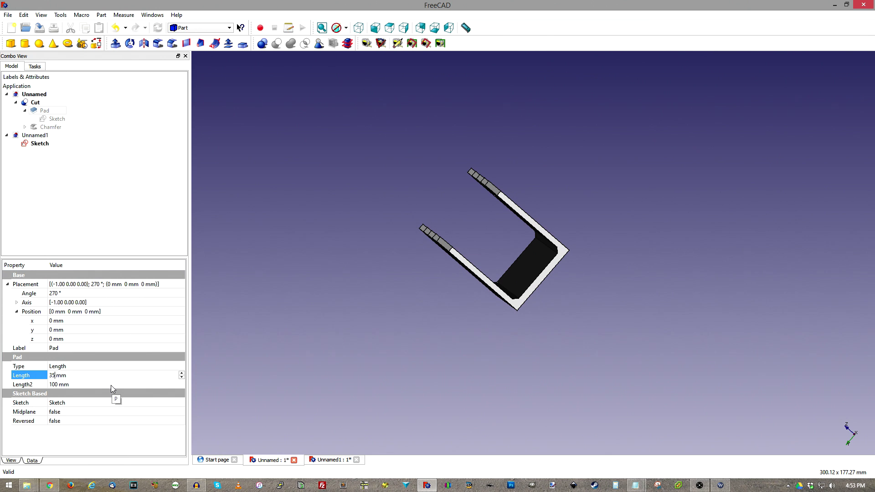
{"action": "key", "text": "Up"}
Set the y position of the cube under the chamfer to -33 mm.
{"action": "left_click", "coordinate": [49, 128]}
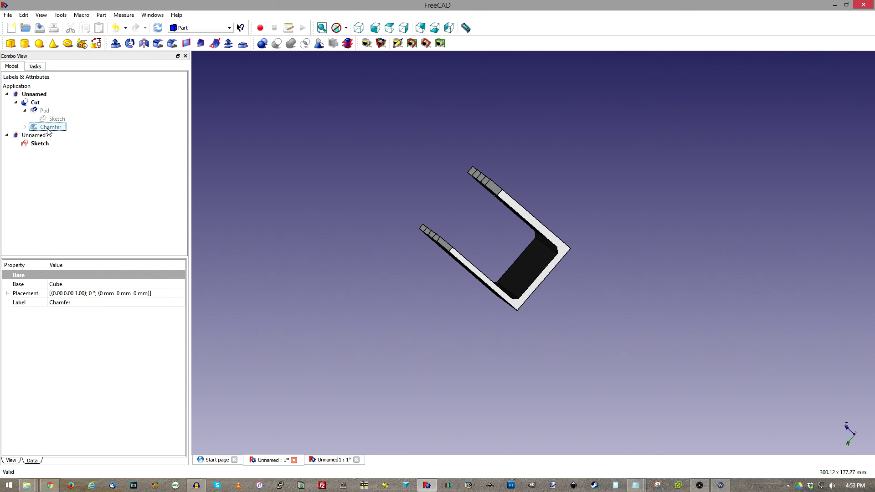
{"action": "left_click", "coordinate": [25, 127]}
{"action": "left_click", "coordinate": [54, 135]}
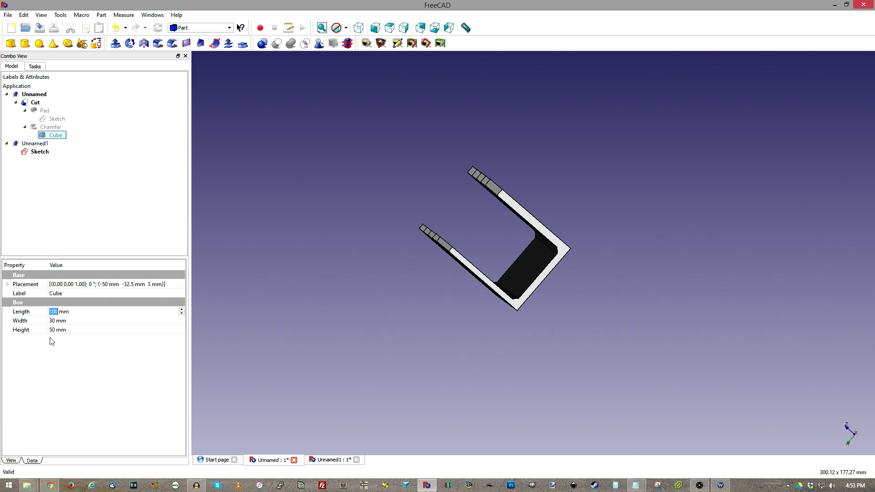
{"action": "left_click_drag", "start_coordinate": [61, 330], "coordinate": [54, 330]}
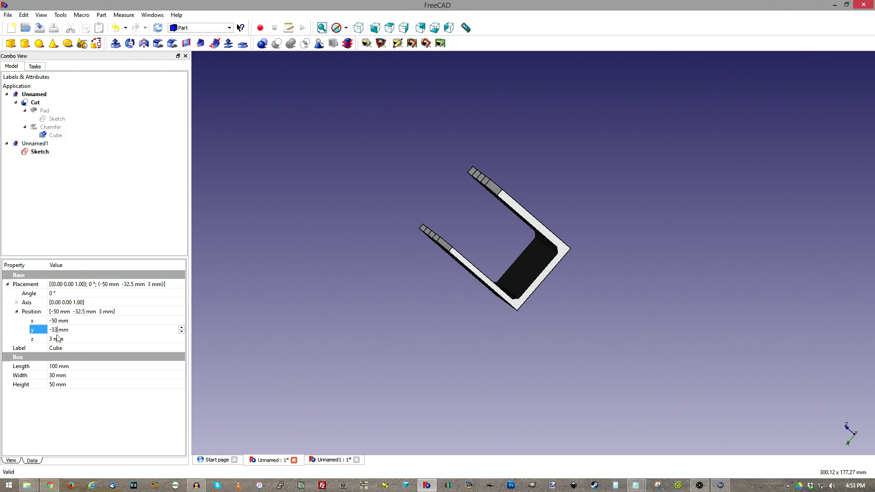
{"action": "key", "text": "Tab"}
{"action": "middle_click_drag", "start_coordinate": [579, 228], "coordinate": [502, 299]}
Delete the Cut feature and hide the chamfered cube.
{"action": "left_click", "coordinate": [26, 103]}
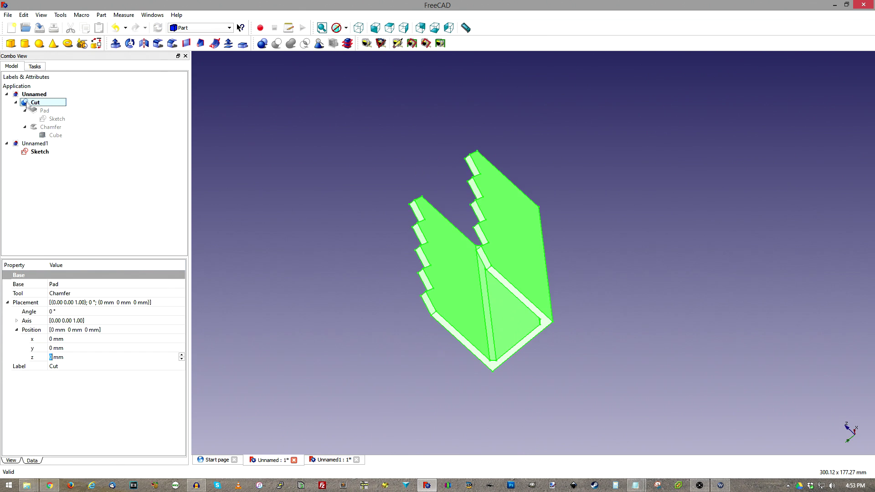
{"action": "key", "text": "Delete"}
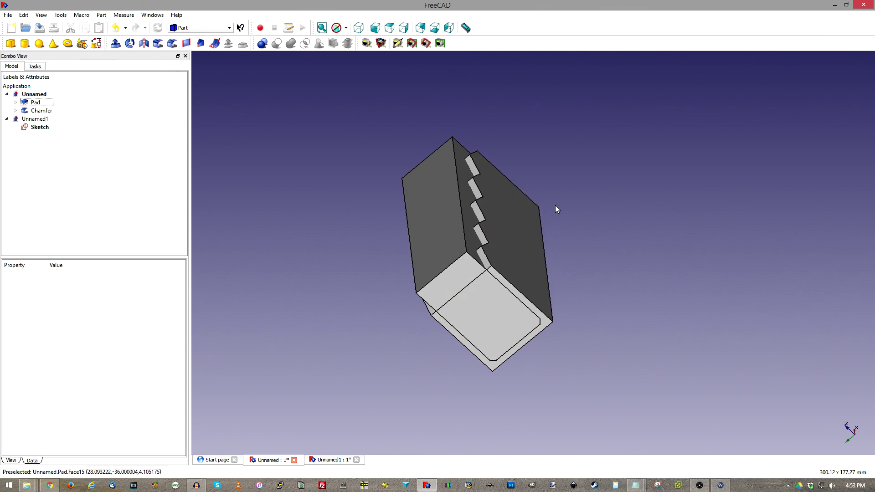
{"action": "left_click", "coordinate": [51, 112]}
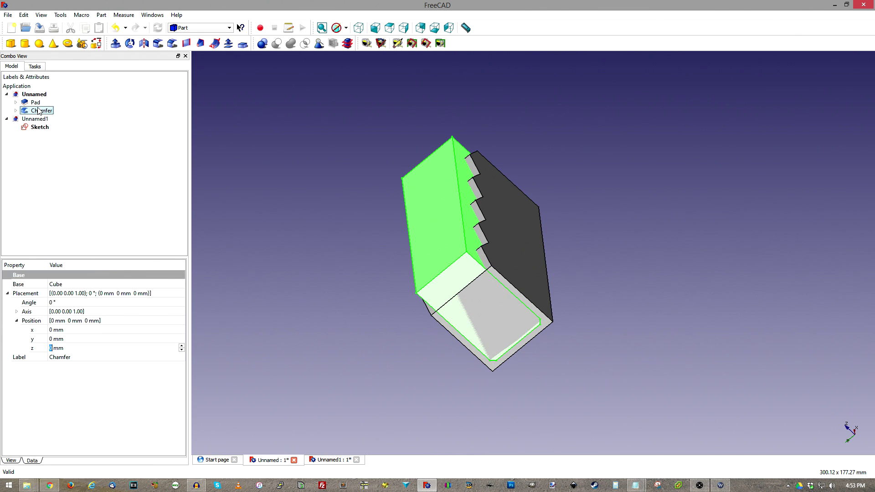
{"action": "right_click", "coordinate": [39, 111]}
{"action": "left_click", "coordinate": [77, 148]}
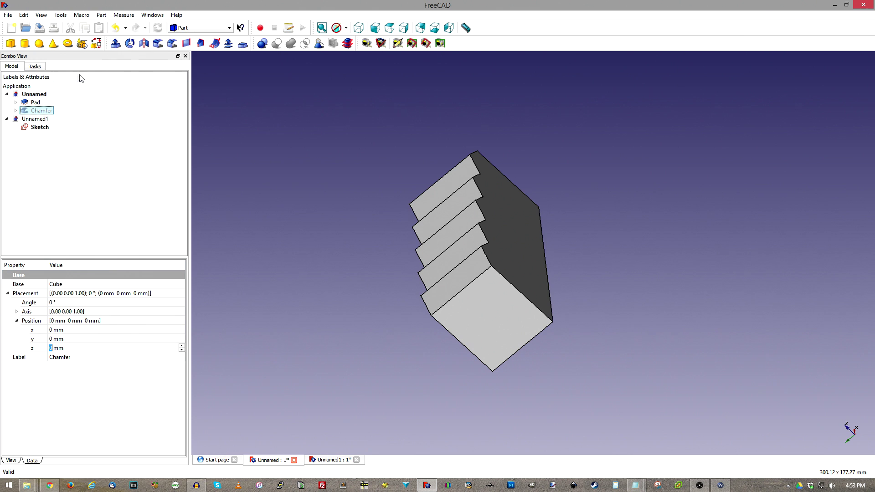
Copy the pad with its sketch and paste a duplicate into the Unnamed document.
{"action": "right_click", "coordinate": [31, 104]}
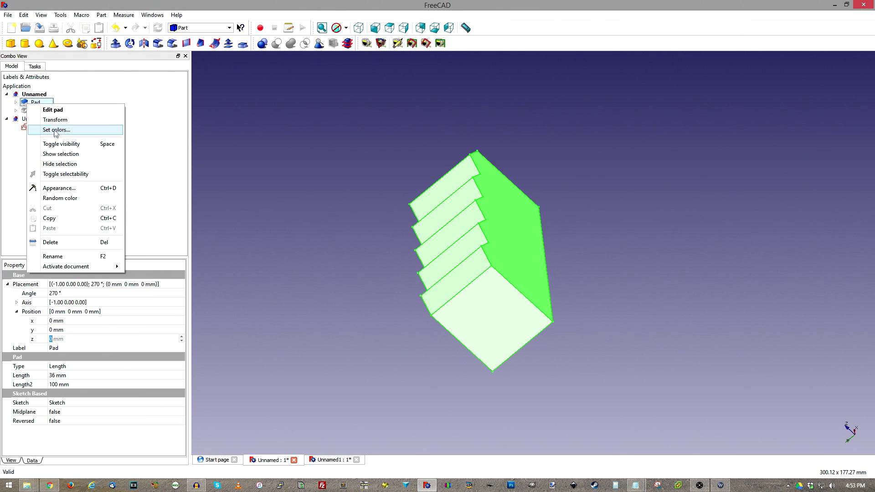
{"action": "left_click", "coordinate": [50, 218]}
{"action": "key", "text": "Return"}
{"action": "left_click", "coordinate": [98, 180]}
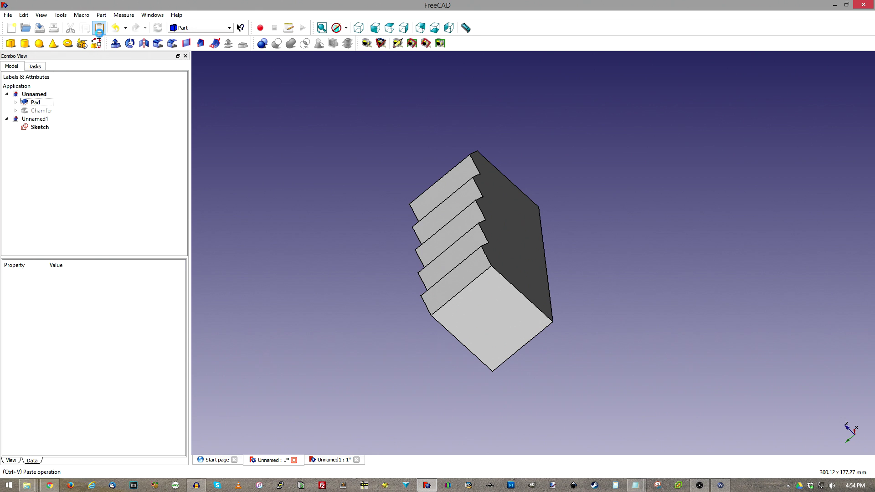
{"action": "left_click", "coordinate": [99, 28]}
Rename the original pad as "main piece".
{"action": "right_click", "coordinate": [35, 103]}
{"action": "left_click", "coordinate": [58, 258]}
{"action": "left_click", "coordinate": [55, 146]}
{"action": "left_click", "coordinate": [33, 104]}
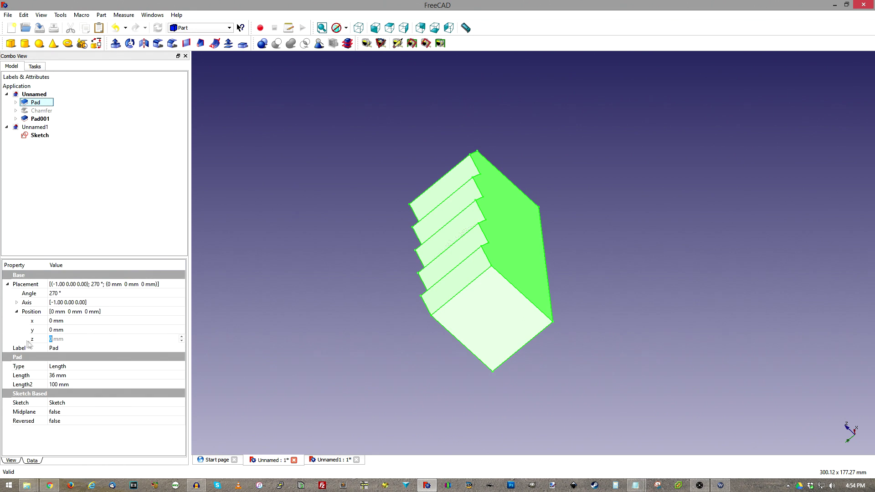
{"action": "left_click", "coordinate": [57, 349]}
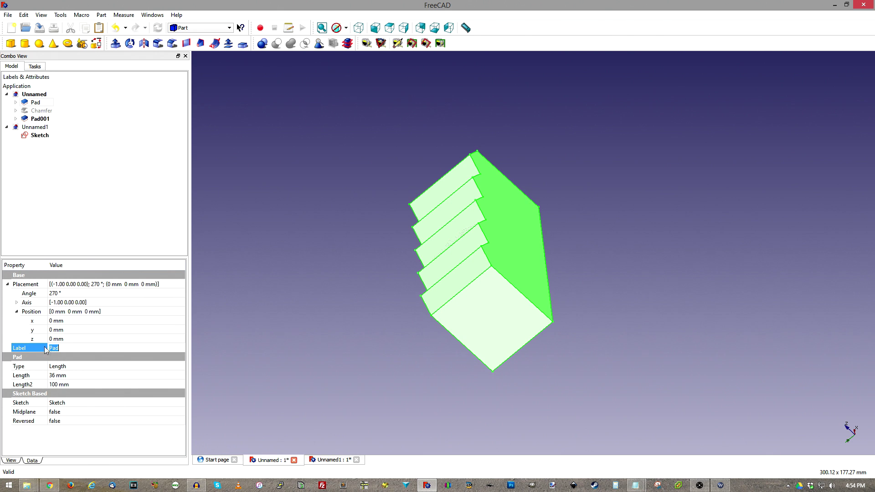
{"action": "left_click", "coordinate": [35, 102]}
{"action": "right_click", "coordinate": [36, 103]}
{"action": "left_click", "coordinate": [59, 258]}
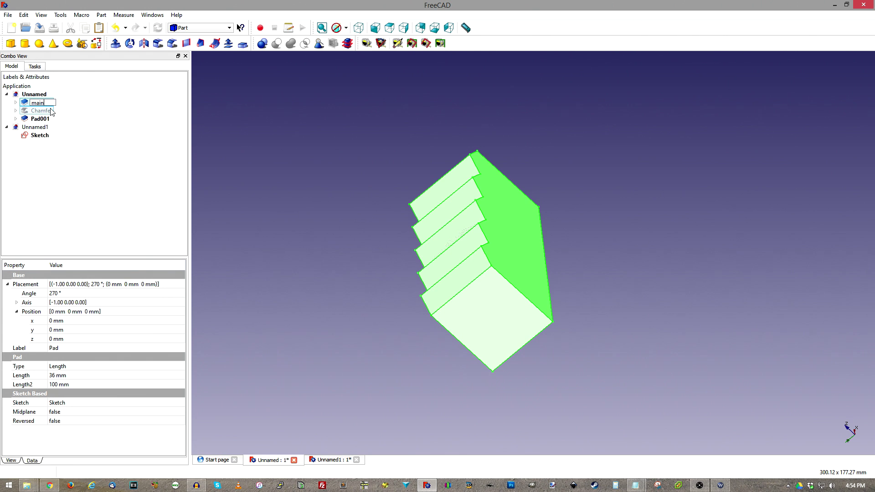
{"action": "key", "text": "Return"}
Rename the duplicated pad as "center cutout".
{"action": "left_click", "coordinate": [38, 118]}
{"action": "right_click", "coordinate": [38, 119]}
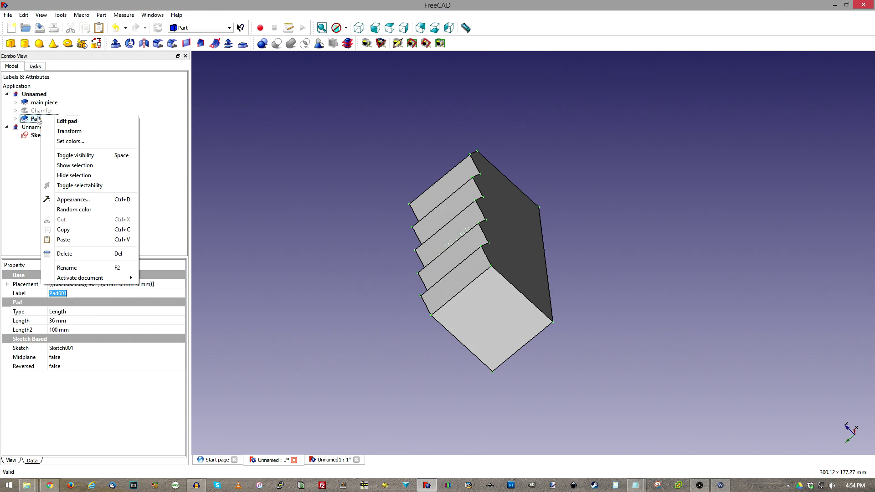
{"action": "left_click", "coordinate": [66, 268]}
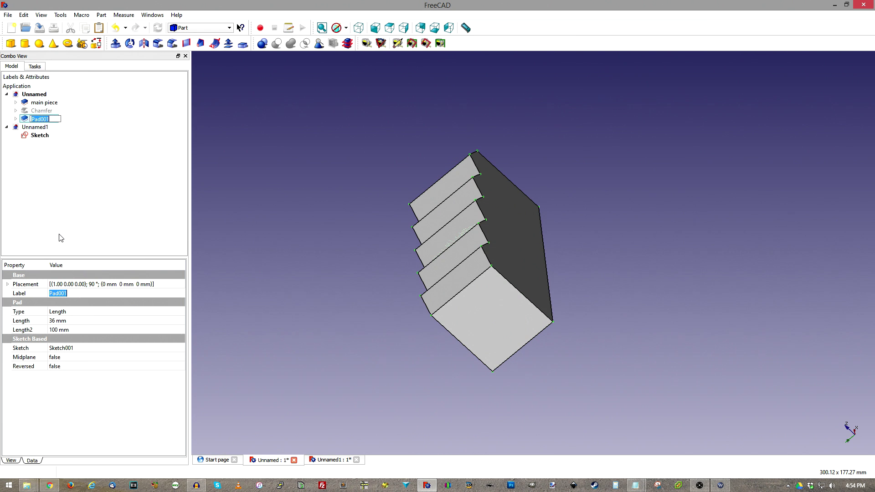
{"action": "type", "text": "center cutout"}
{"action": "key", "text": "Return"}
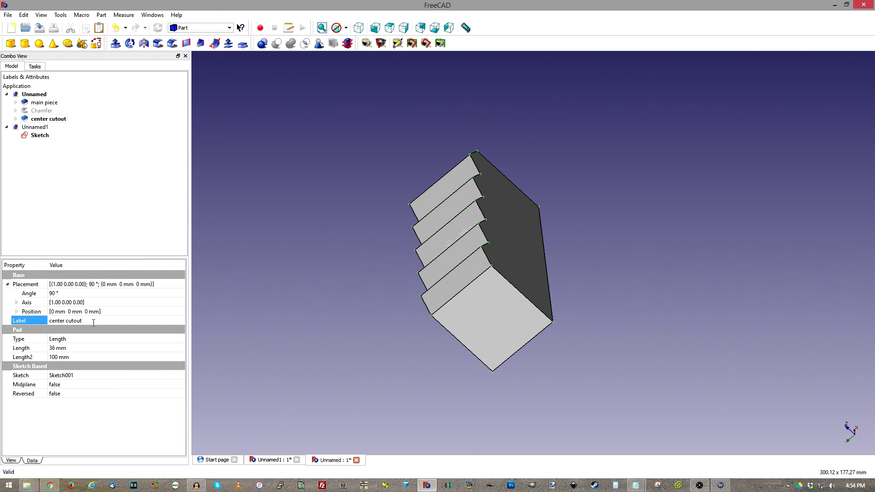
Set the pad length of the center cutout to 33 mm.
{"action": "left_click", "coordinate": [44, 111]}
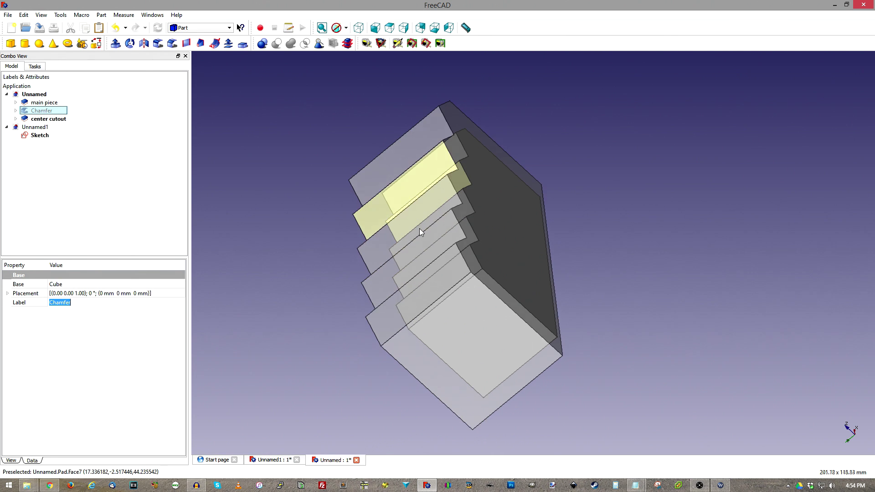
{"action": "left_click", "coordinate": [420, 228]}
{"action": "left_click", "coordinate": [52, 321]}
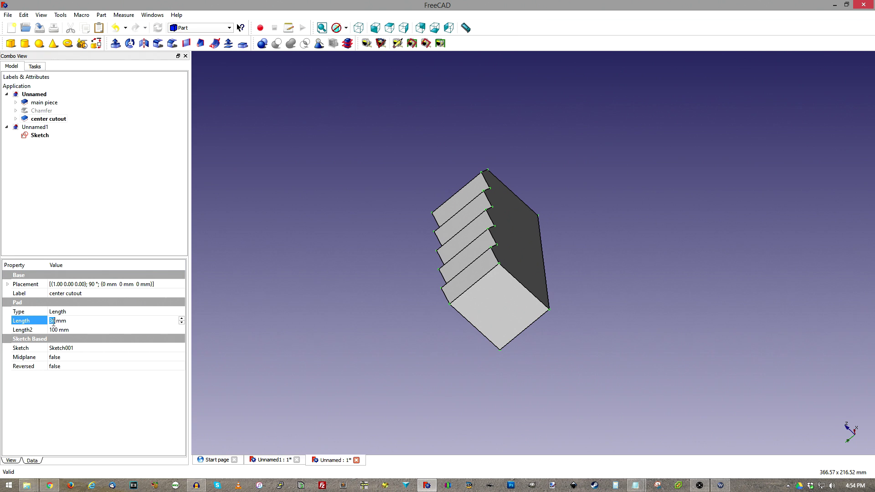
{"action": "key", "text": "Down"}
{"action": "key", "text": "Down"}
{"action": "key", "text": "Down"}
{"action": "left_click", "coordinate": [73, 330]}
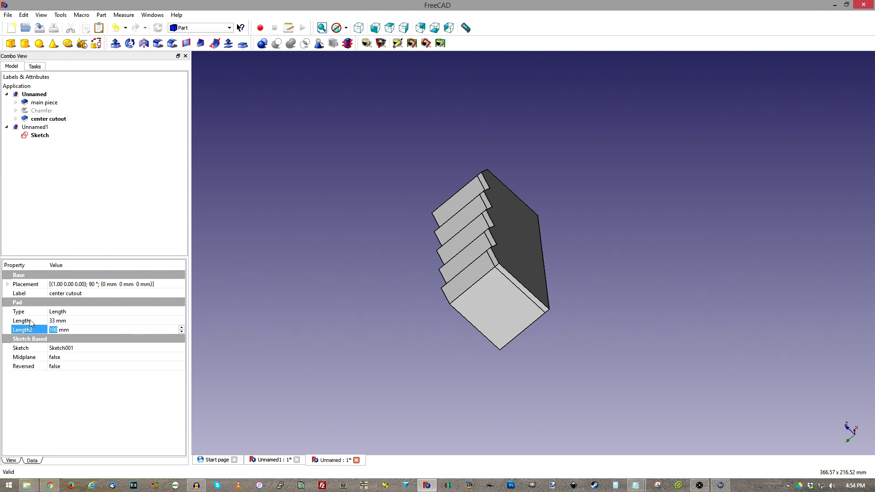
Expand the center cutout's placement axis and position values, and select the sketch nested under this pad.
{"action": "left_click", "coordinate": [7, 284]}
{"action": "left_click", "coordinate": [17, 312]}
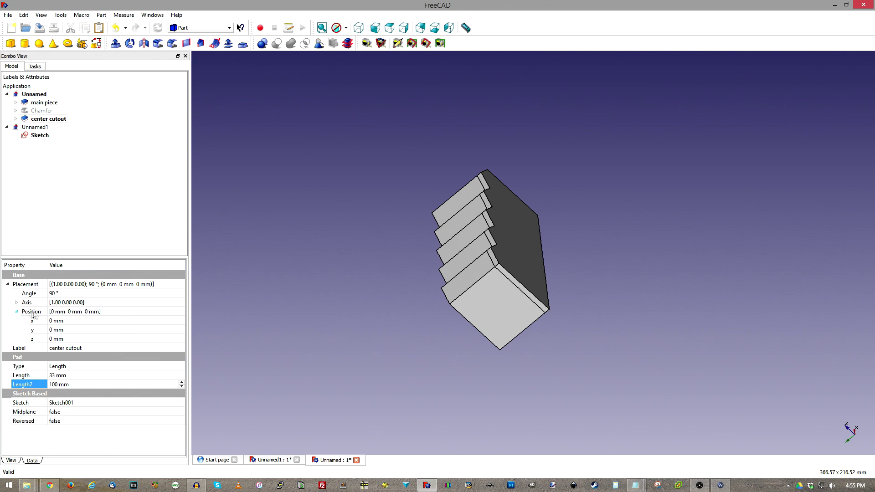
{"action": "left_click", "coordinate": [17, 303]}
{"action": "left_click", "coordinate": [54, 312]}
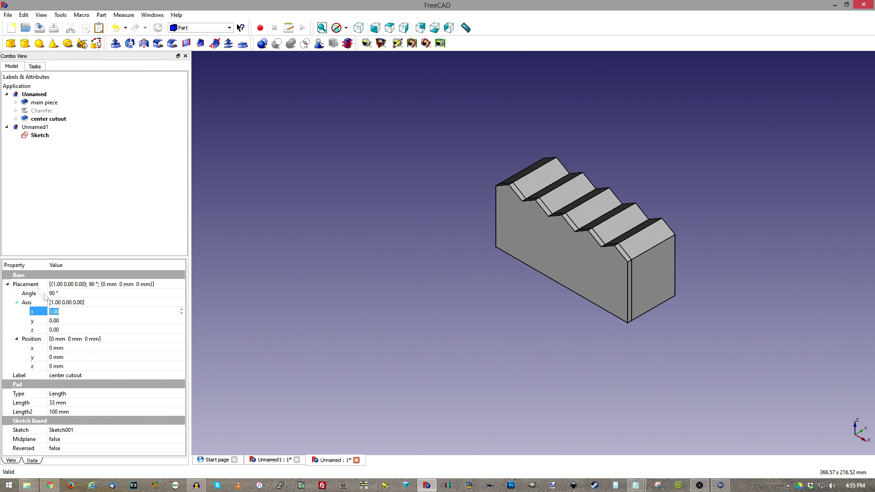
{"action": "left_click", "coordinate": [15, 119]}
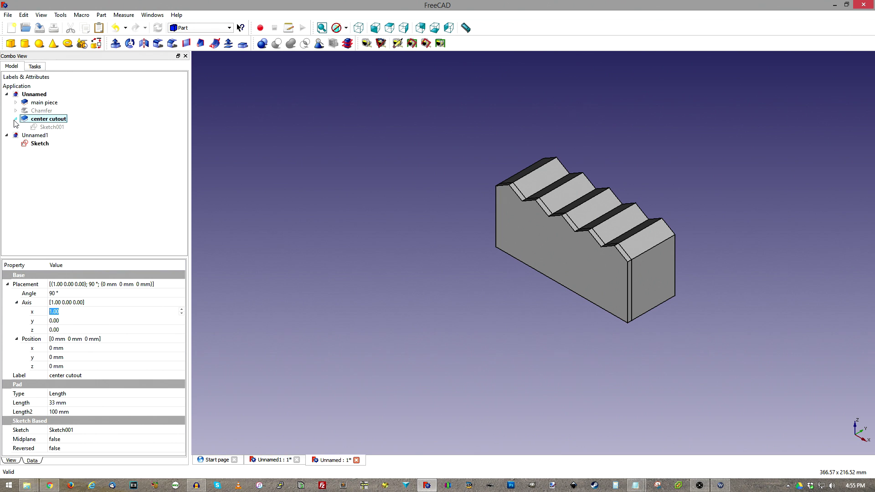
{"action": "left_click", "coordinate": [58, 314]}
{"action": "left_click", "coordinate": [51, 127]}
Try to reorient the center cutout's sketch by setting its rotation axis to X 0 and Y 1.
{"action": "left_click", "coordinate": [54, 321]}
{"action": "type", "text": "0"}
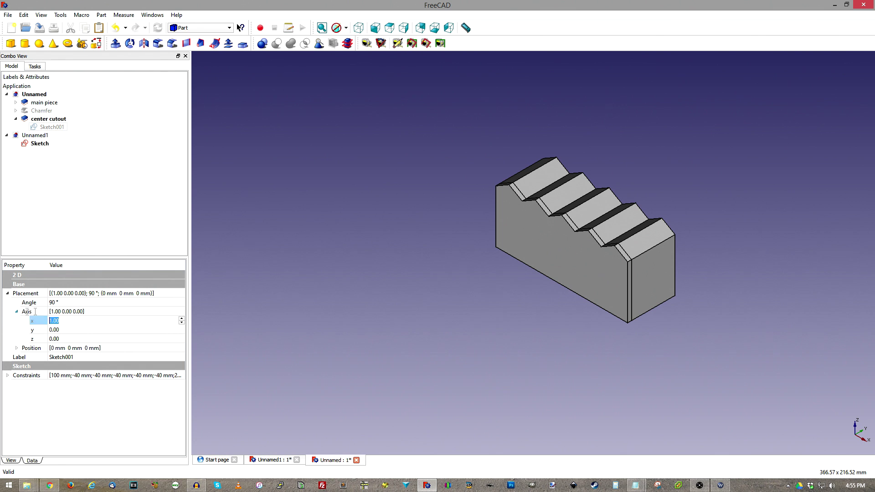
{"action": "left_click", "coordinate": [68, 338]}
{"action": "left_click", "coordinate": [61, 330]}
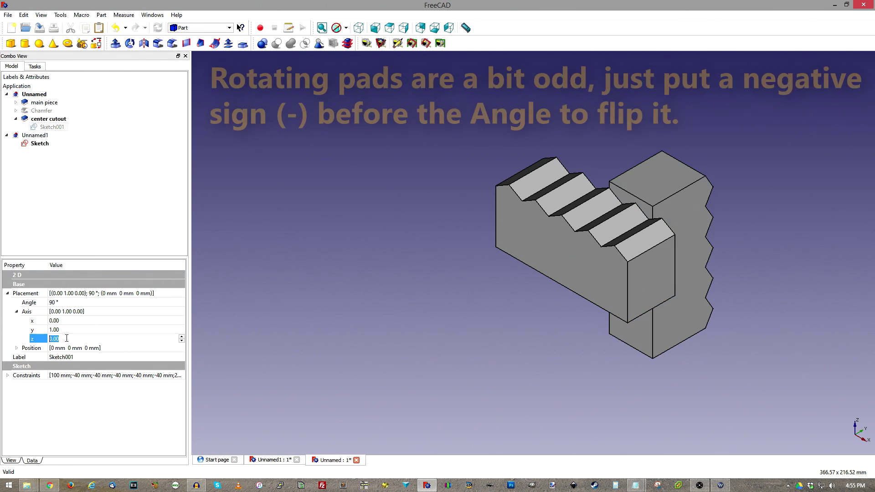
Flip the center cutout by setting its sketch's placement angle to -90° about the X axis.
{"action": "type", "text": "-"}
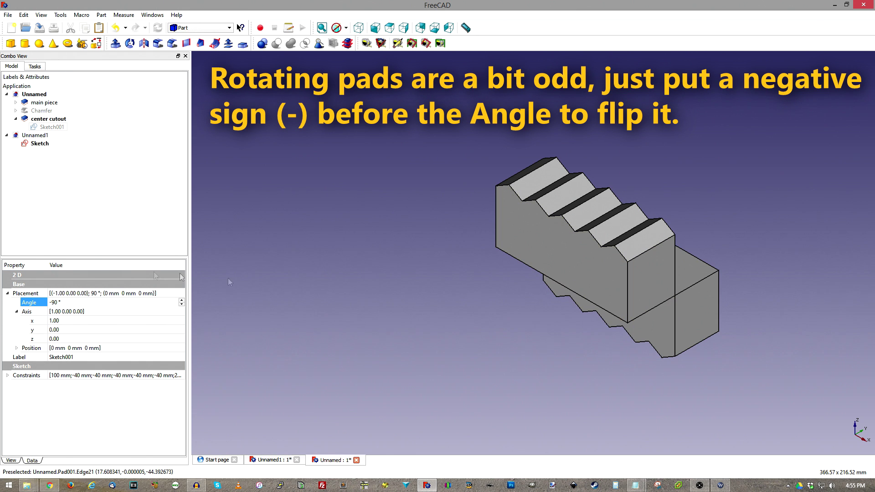
{"action": "middle_click_drag", "start_coordinate": [789, 367], "coordinate": [654, 321]}
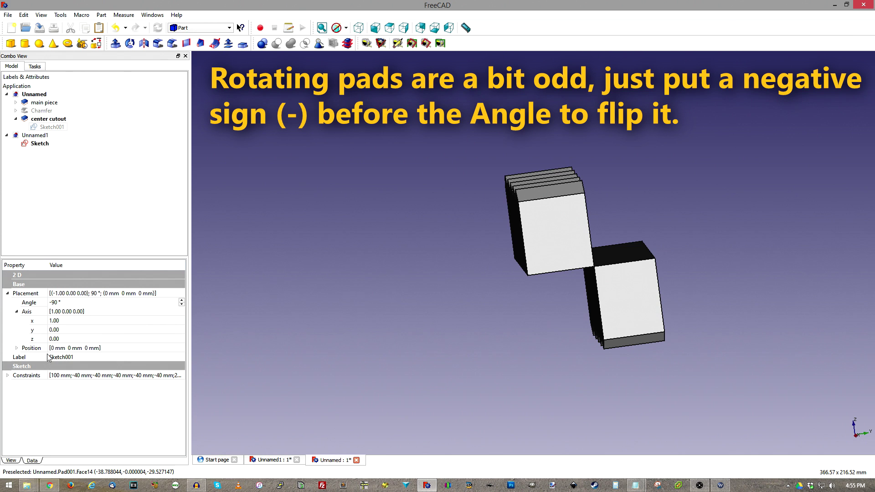
Set the Z position of the center cutout's sketch to 45 mm and raise it to 49 mm.
{"action": "left_click", "coordinate": [16, 349]}
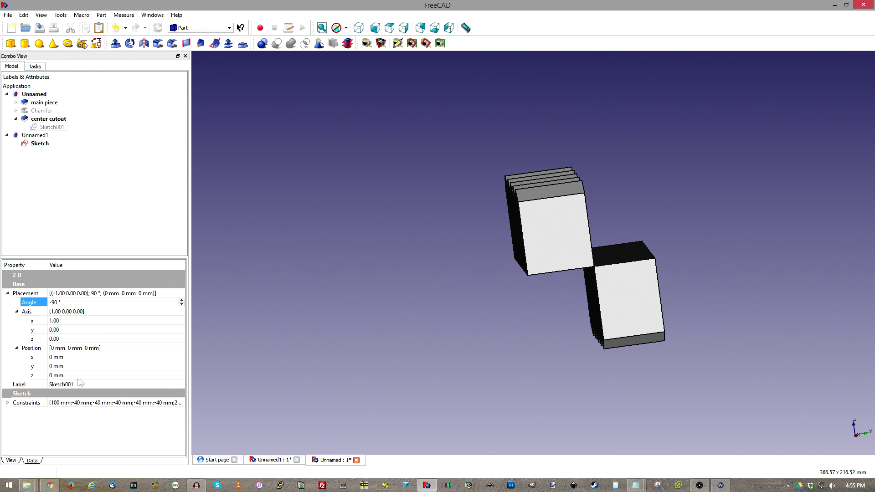
{"action": "type", "text": "40"}
{"action": "key", "text": "BackSpace"}
{"action": "type", "text": "5"}
{"action": "middle_click_drag", "start_coordinate": [456, 237], "coordinate": [397, 286]}
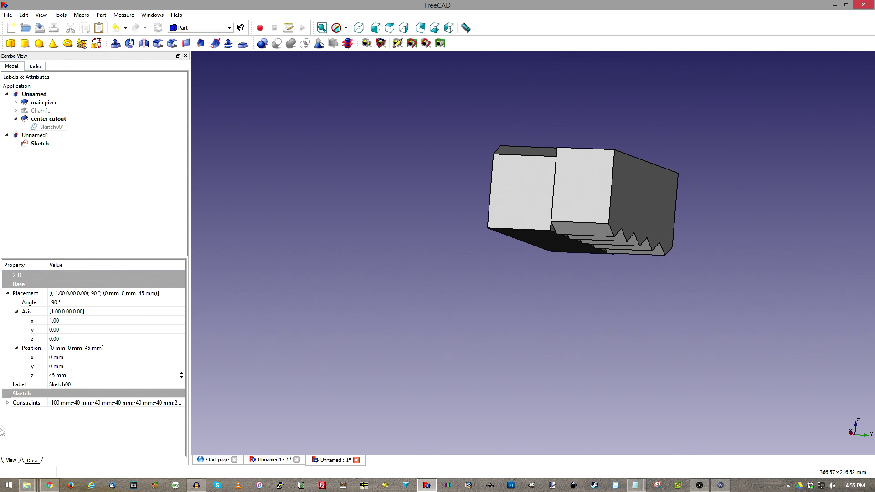
{"action": "left_click", "coordinate": [183, 374]}
{"action": "left_click", "coordinate": [137, 339]}
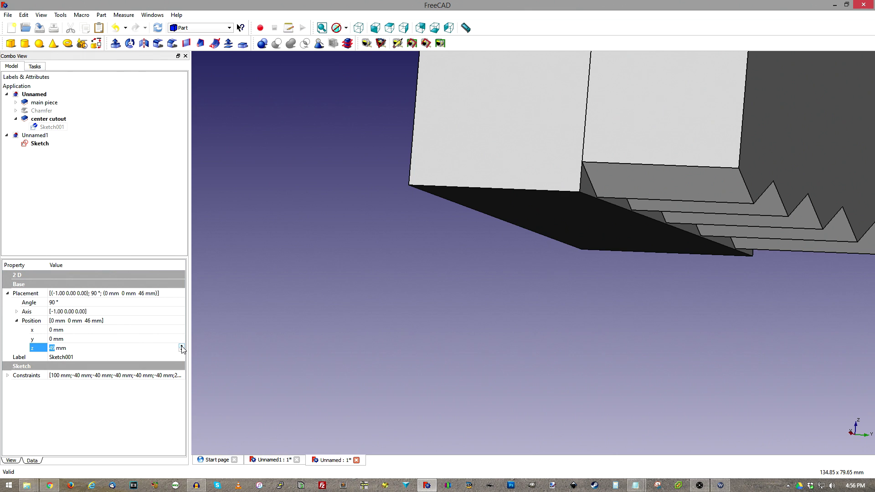
Set the Y position of the center cutout's sketch to -33 mm.
{"action": "left_click", "coordinate": [159, 342]}
{"action": "scroll", "coordinate": [431, 201], "scroll_direction": "down", "scroll_amount": 3}
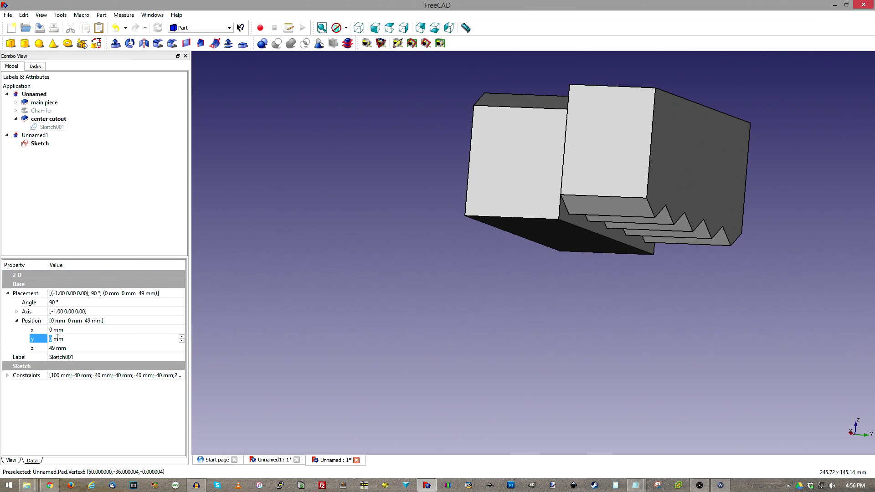
{"action": "type", "text": "-33"}
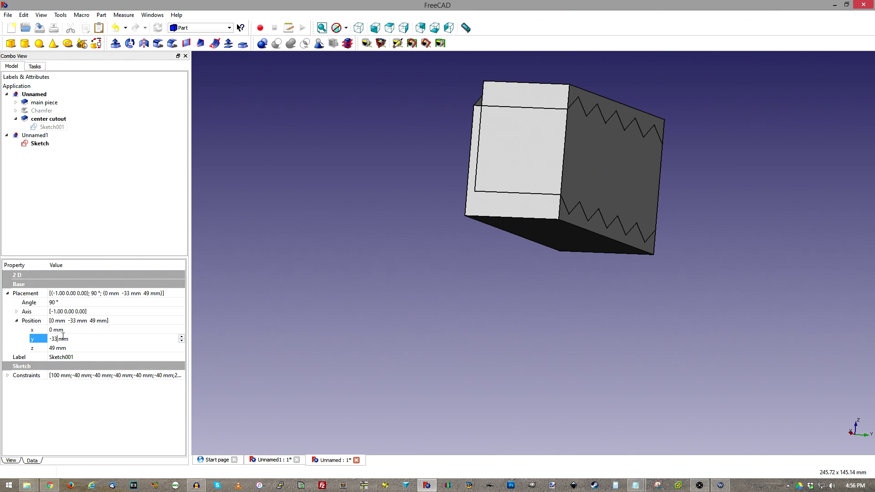
{"action": "left_click", "coordinate": [182, 341]}
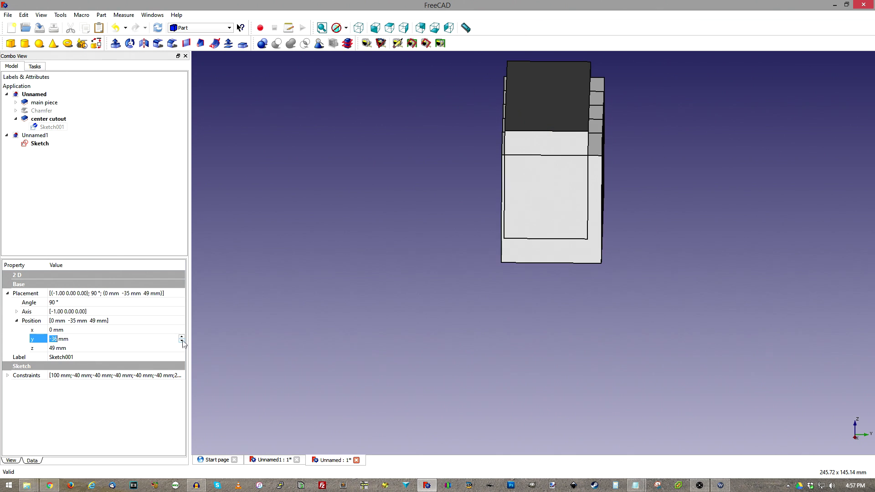
{"action": "left_click", "coordinate": [147, 321]}
{"action": "key", "text": "0"}
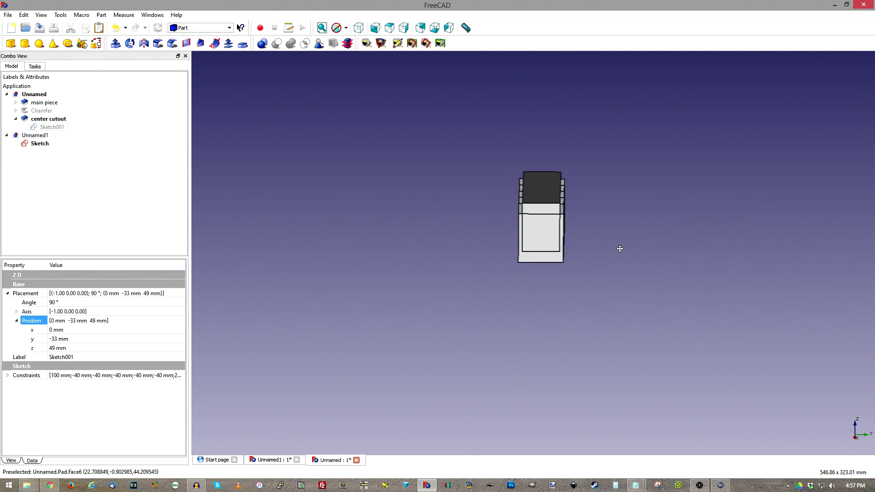
Subtract the center cutout from the main piece with a boolean Cut.
{"action": "left_click", "coordinate": [40, 103]}
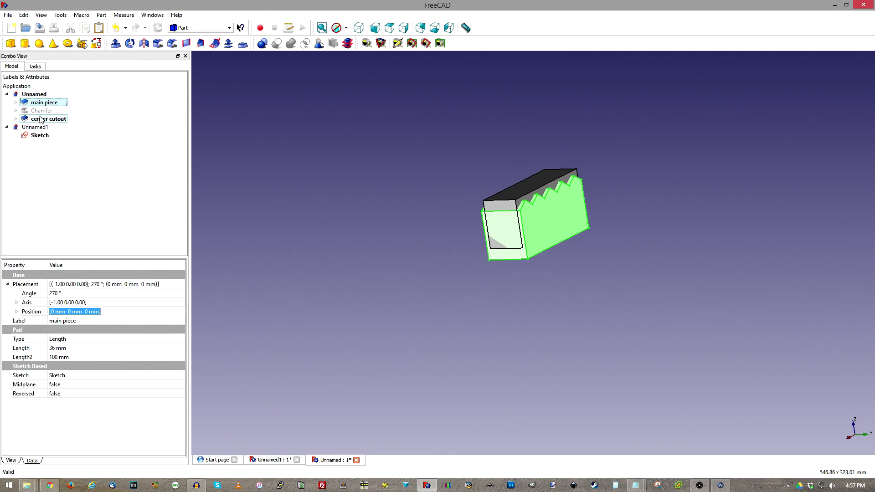
{"action": "left_click", "coordinate": [48, 119], "text": "ctrl"}
{"action": "left_click", "coordinate": [48, 119]}
{"action": "left_click", "coordinate": [44, 102]}
{"action": "left_click", "coordinate": [46, 119], "text": "ctrl"}
{"action": "left_click", "coordinate": [277, 44]}
Lower the Z position of the center cutout's sketch inside the Cut to 46 mm.
{"action": "mouse_move", "coordinate": [514, 275]}
{"action": "middle_mouse_down"}
{"action": "mouse_move", "coordinate": [422, 192]}
{"action": "mouse_move", "coordinate": [428, 213]}
{"action": "mouse_move", "coordinate": [494, 299]}
{"action": "mouse_move", "coordinate": [434, 302]}
{"action": "mouse_move", "coordinate": [452, 231]}
{"action": "mouse_move", "coordinate": [475, 279]}
{"action": "mouse_move", "coordinate": [387, 226]}
{"action": "mouse_move", "coordinate": [494, 229]}
{"action": "mouse_move", "coordinate": [512, 211]}
{"action": "mouse_move", "coordinate": [491, 263]}
{"action": "mouse_move", "coordinate": [485, 255]}
{"action": "middle_mouse_up"}
{"action": "scroll", "coordinate": [544, 256], "scroll_direction": "up", "scroll_amount": 3}
{"action": "left_click", "coordinate": [40, 128]}
{"action": "left_click", "coordinate": [16, 111]}
{"action": "left_click", "coordinate": [25, 126]}
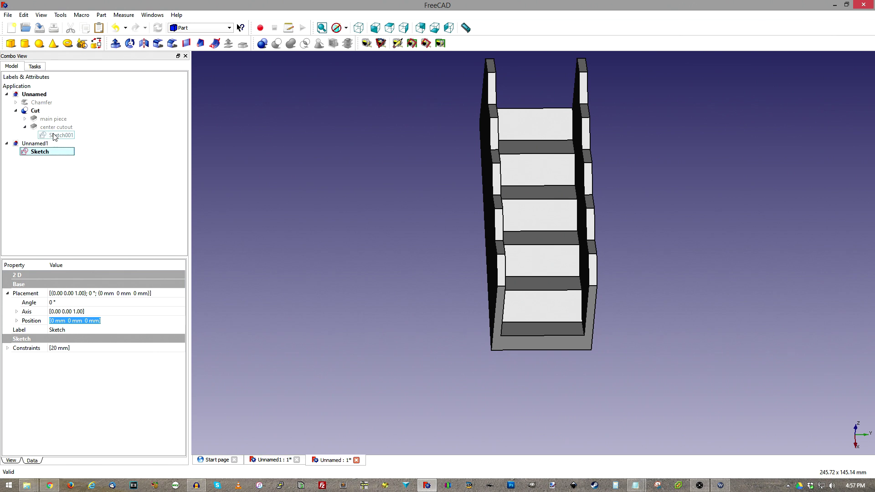
{"action": "left_click", "coordinate": [60, 135]}
{"action": "left_click", "coordinate": [17, 321]}
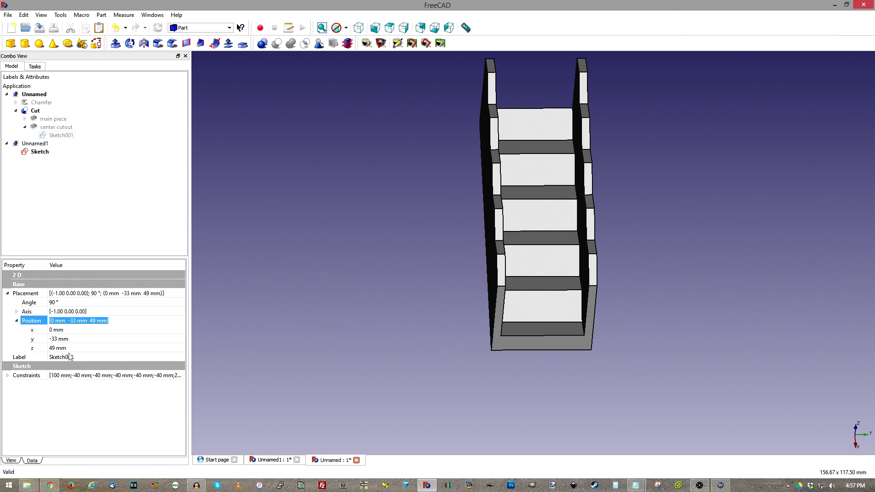
{"action": "left_click", "coordinate": [84, 350]}
{"action": "scroll", "coordinate": [84, 350], "scroll_direction": "down", "scroll_amount": 3}
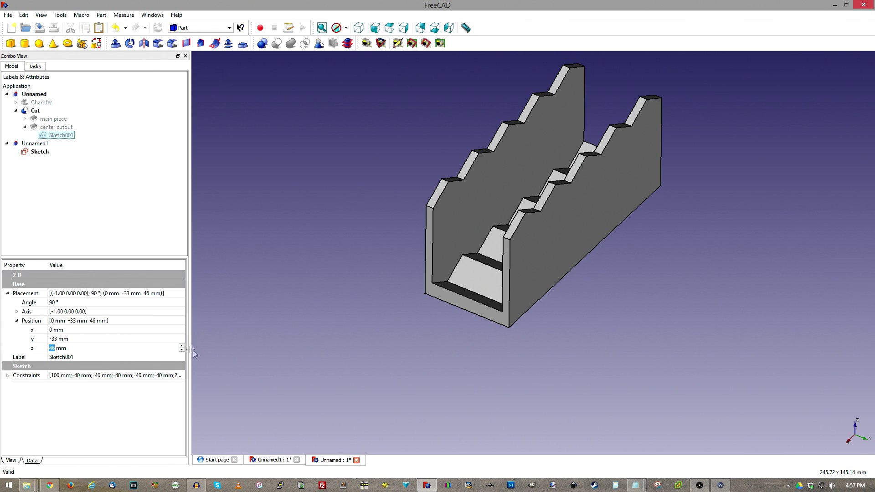
{"action": "left_click", "coordinate": [409, 310]}
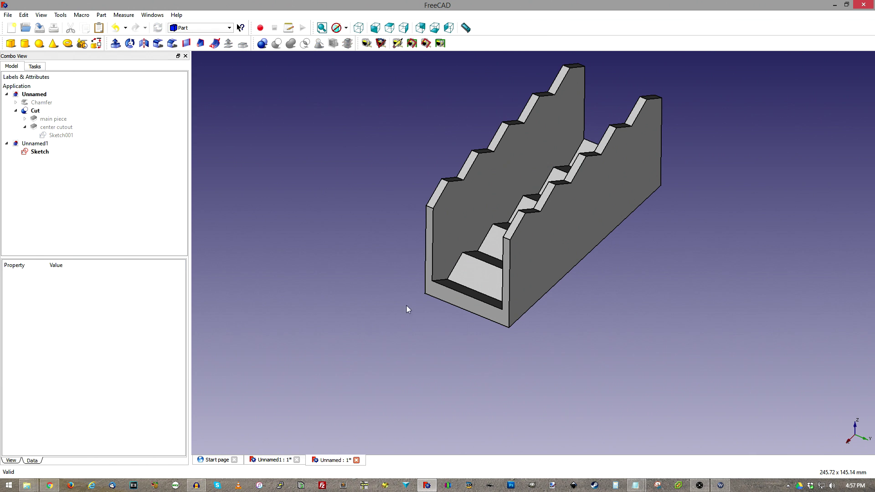
Examine the side walls, floor and toothed edges of the hollowed cut part from several angles.
{"action": "middle_click_drag", "start_coordinate": [502, 319], "coordinate": [505, 360]}
{"action": "key", "text": "0"}
{"action": "scroll", "coordinate": [502, 255], "scroll_direction": "down", "scroll_amount": 3}
{"action": "scroll", "coordinate": [504, 274], "scroll_direction": "up", "scroll_amount": 3}
{"action": "middle_click_drag", "start_coordinate": [503, 273], "coordinate": [504, 336]}
{"action": "key", "text": "0"}
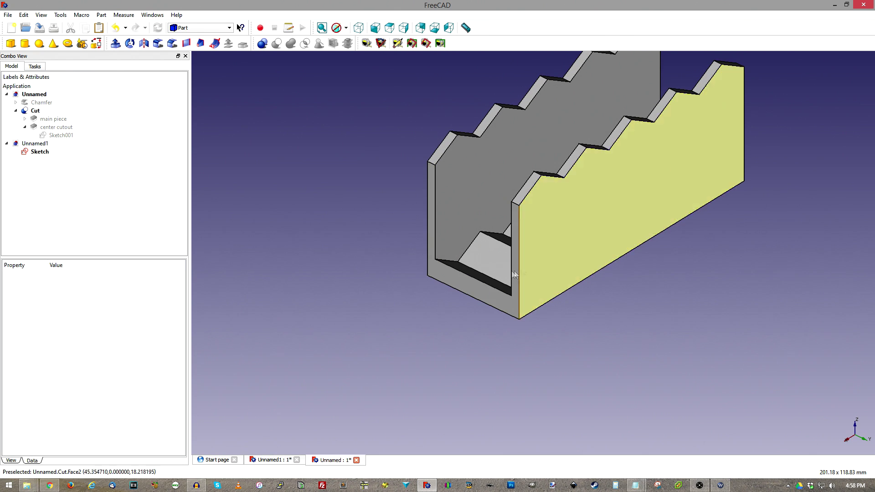
{"action": "scroll", "coordinate": [560, 296], "scroll_direction": "down", "scroll_amount": 5}
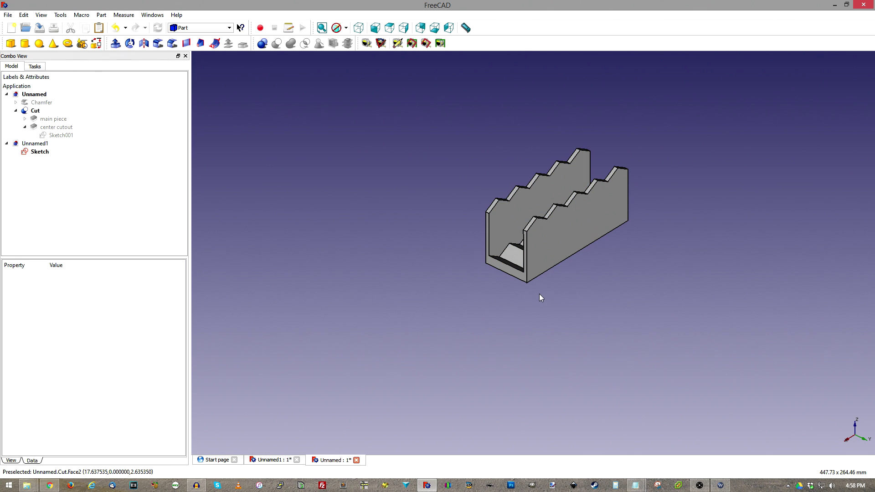
{"action": "scroll", "coordinate": [429, 290], "scroll_direction": "up", "scroll_amount": 1}
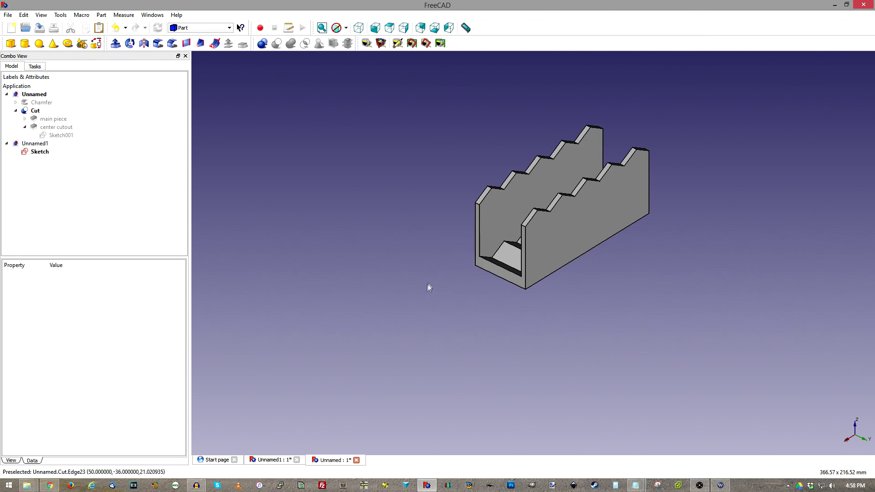
{"action": "middle_click_drag", "start_coordinate": [429, 296], "coordinate": [514, 311]}
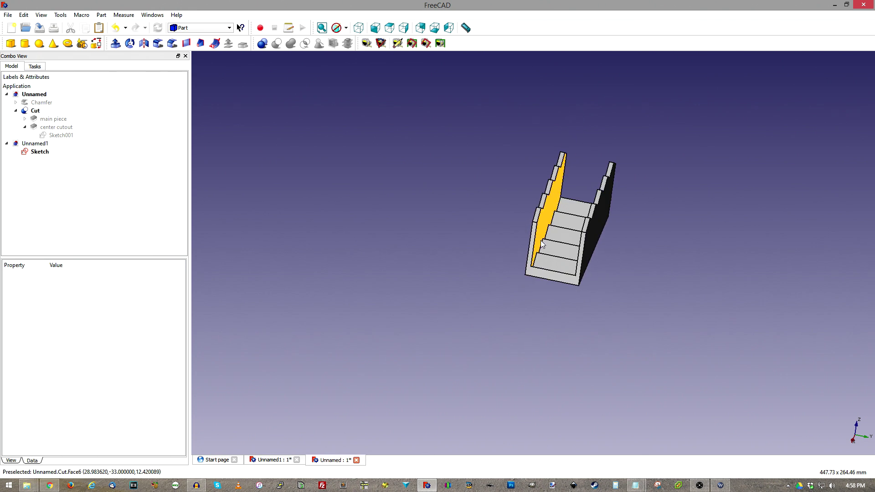
{"action": "scroll", "coordinate": [613, 220], "scroll_direction": "up", "scroll_amount": 1}
{"action": "middle_click_drag", "start_coordinate": [684, 272], "coordinate": [574, 269]}
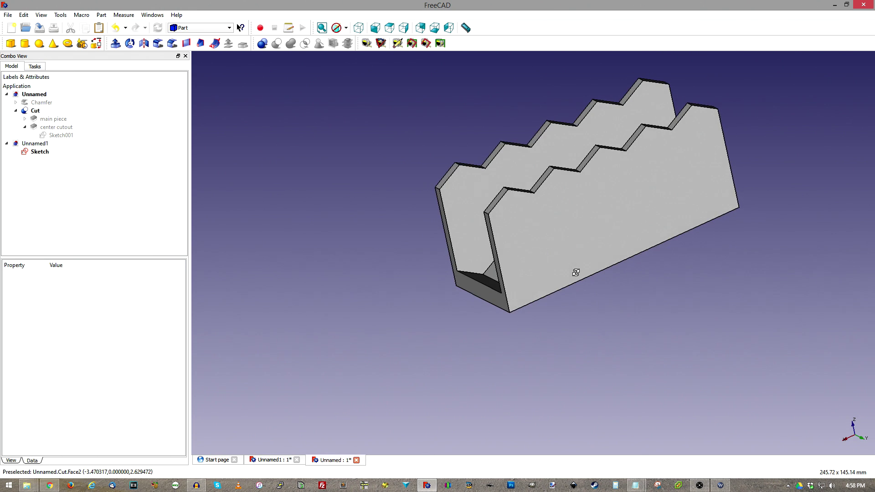